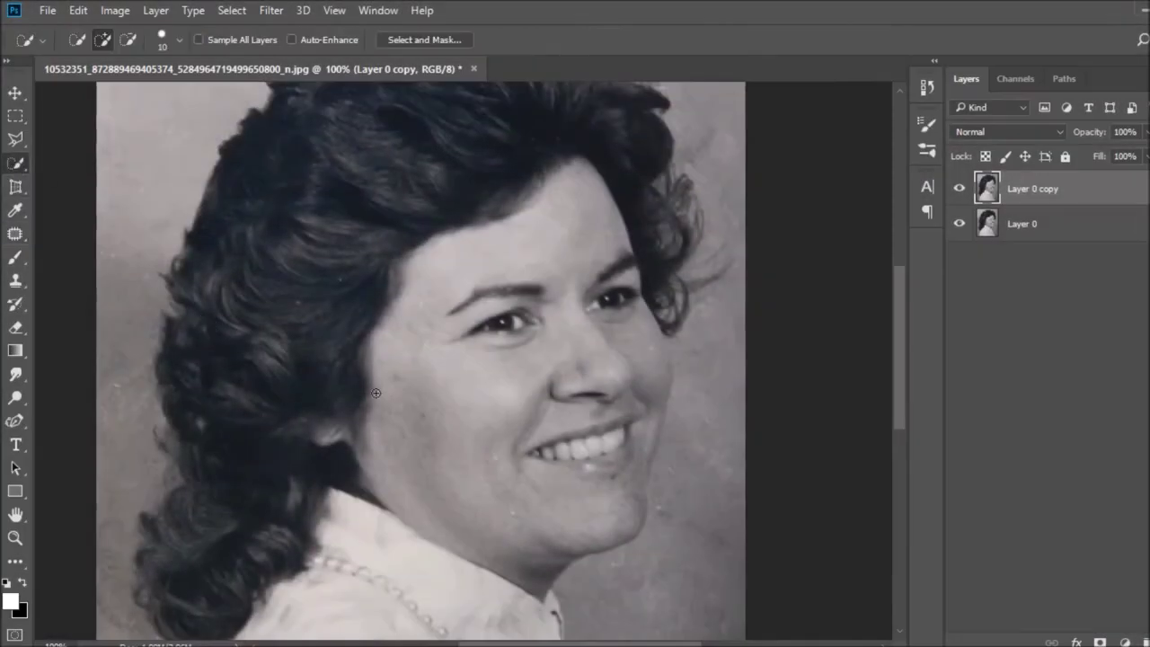
Quick-select the face skin area of the portrait
{"action": "mouse_move", "coordinate": [376, 392]}
{"action": "left_mouse_down"}
{"action": "mouse_move", "coordinate": [539, 503]}
{"action": "mouse_move", "coordinate": [503, 234]}
{"action": "left_mouse_up"}
Paint the lips out of the face selection in Quick Mask
{"action": "key", "text": "q"}
{"action": "key", "text": "b"}
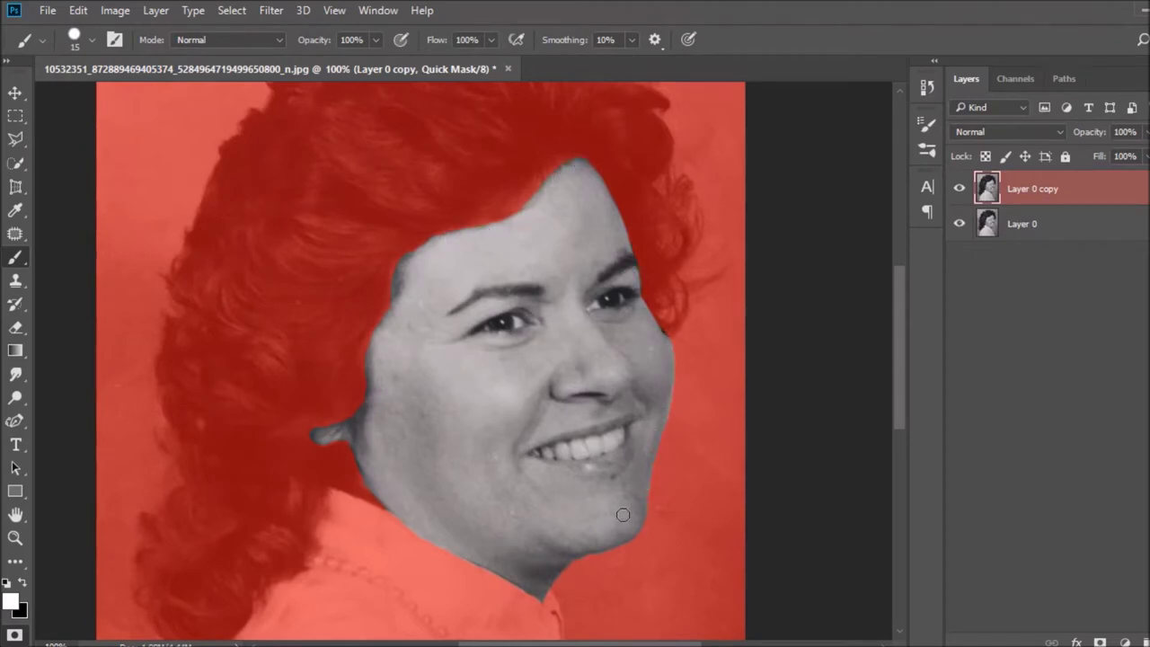
{"action": "key", "text": "x"}
{"action": "left_click_drag", "start_coordinate": [582, 463], "coordinate": [571, 450]}
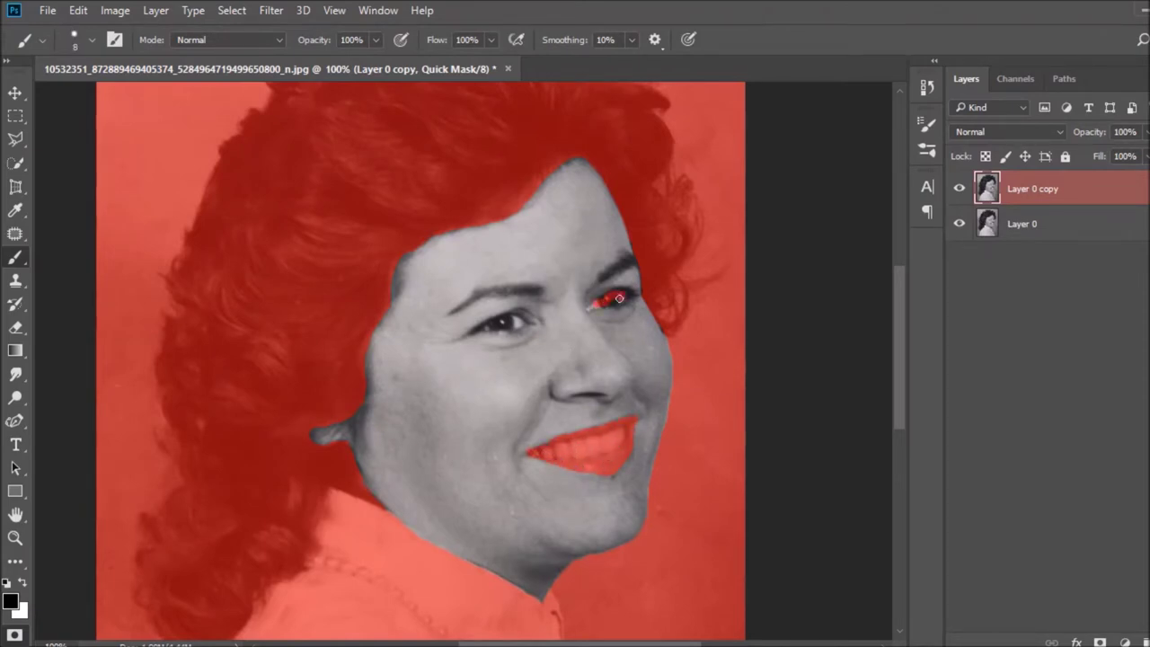
Finish the skin-only selection and add a Solid Color fill layer over it
{"action": "key", "text": "q"}
{"action": "key", "text": "q"}
{"action": "key", "text": "x"}
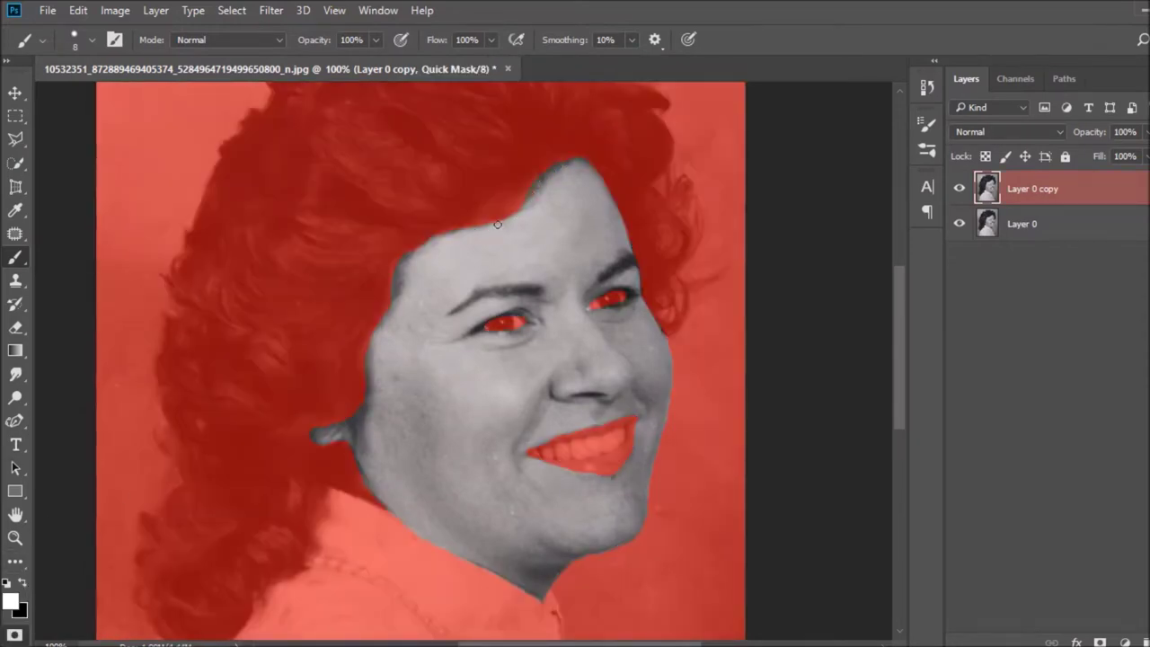
{"action": "key", "text": "q"}
{"action": "key", "text": "q"}
{"action": "key", "text": "q"}
{"action": "key", "text": "q"}
{"action": "key", "text": "q"}
{"action": "key", "text": "alt+BackSpace"}
{"action": "left_click", "coordinate": [1006, 131]}
{"action": "left_click", "coordinate": [968, 465]}
Set the skin fill to Color blend mode with a light tan, f3d4b8
{"action": "left_click", "coordinate": [1006, 132]}
{"action": "left_click", "coordinate": [999, 300]}
{"action": "left_click", "coordinate": [1006, 131]}
{"action": "left_click", "coordinate": [954, 472]}
{"action": "double_click", "coordinate": [965, 187]}
{"action": "left_click_drag", "start_coordinate": [902, 377], "coordinate": [903, 358]}
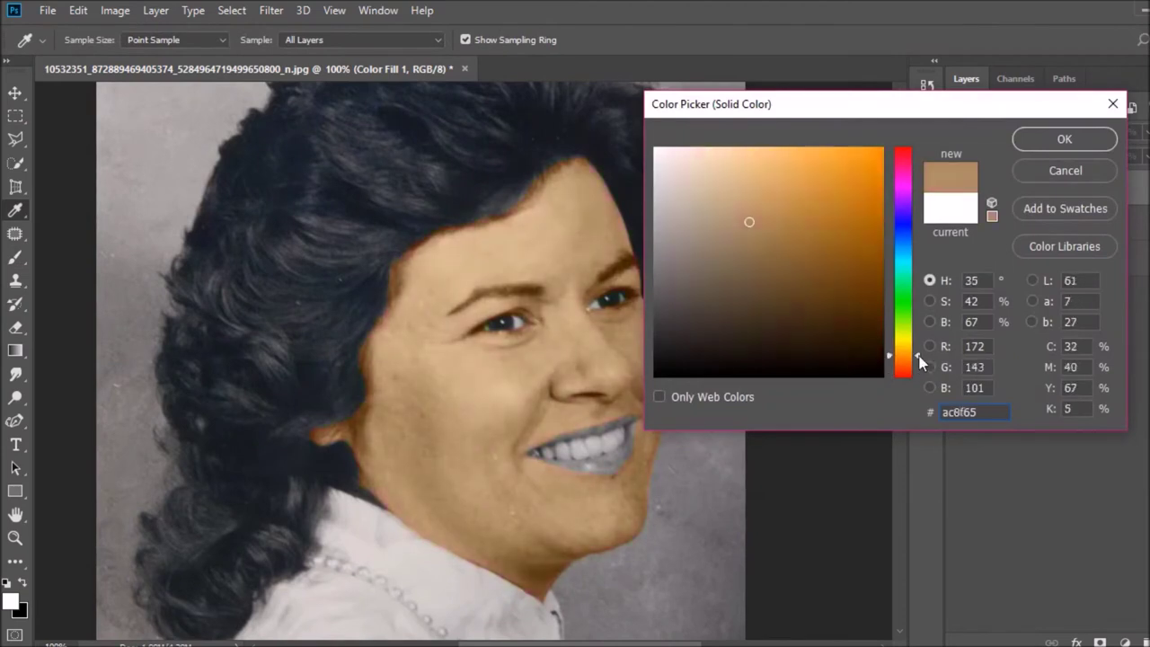
{"action": "left_click", "coordinate": [737, 188]}
{"action": "left_click_drag", "start_coordinate": [737, 188], "coordinate": [718, 171]}
{"action": "left_click_drag", "start_coordinate": [920, 357], "coordinate": [920, 361]}
{"action": "left_click_drag", "start_coordinate": [718, 171], "coordinate": [710, 159]}
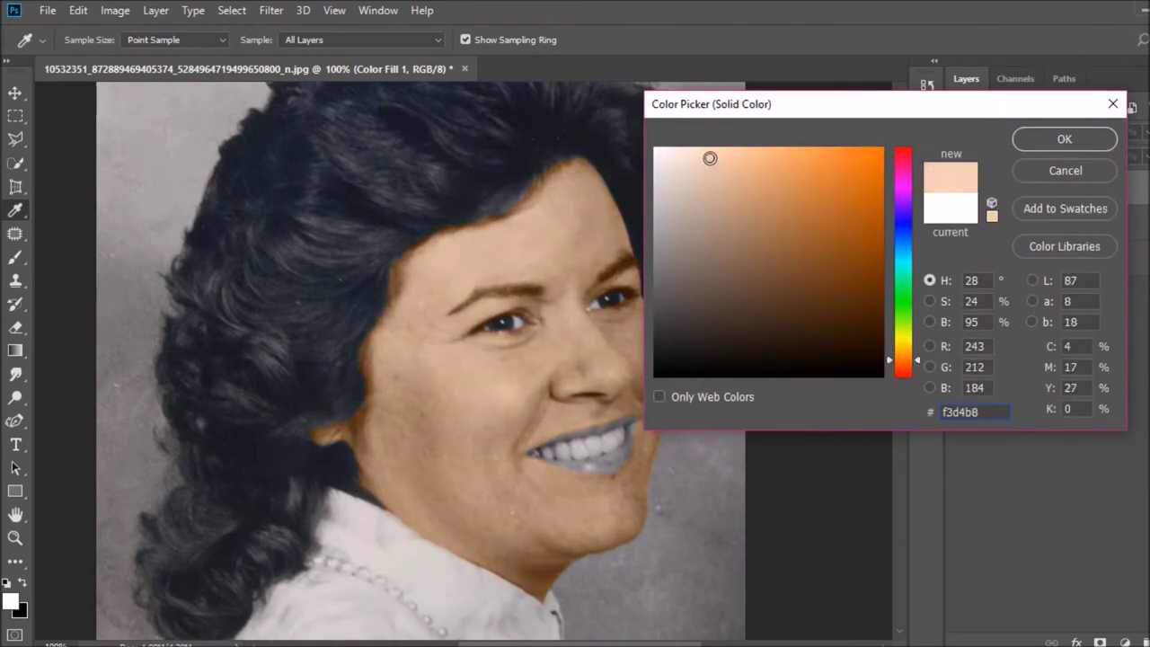
{"action": "left_click", "coordinate": [1064, 139]}
Quick-select the teeth and lips on the photo copy layer and mask them in Quick Mask
{"action": "left_click", "coordinate": [1030, 188]}
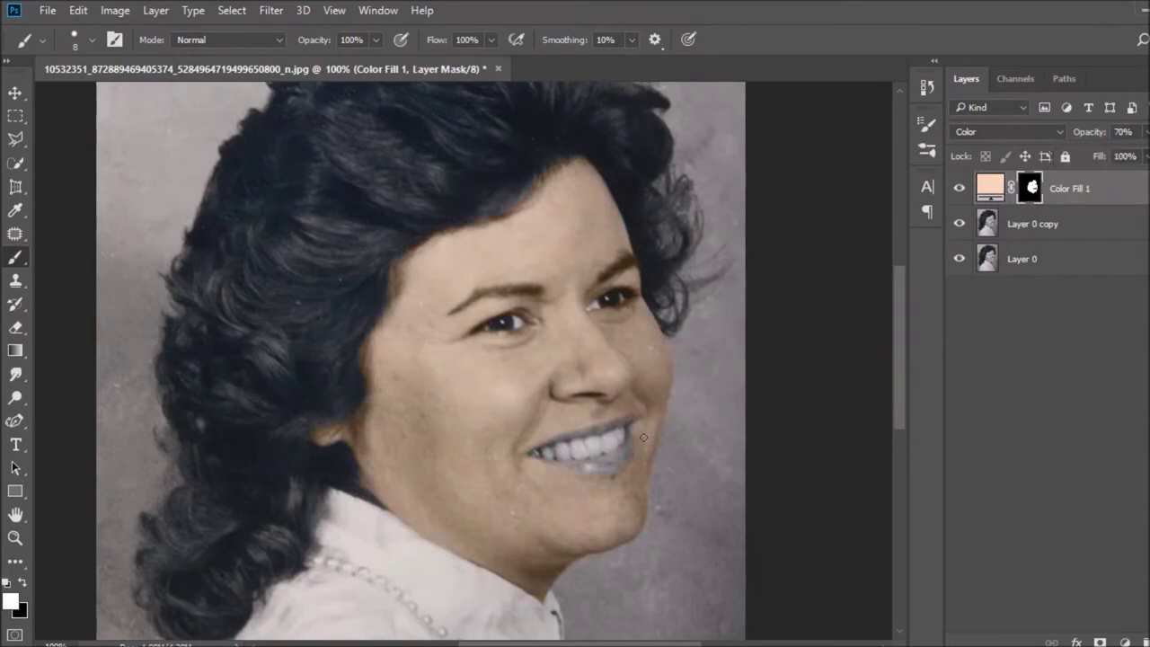
{"action": "left_click", "coordinate": [1090, 225]}
{"action": "key", "text": "w"}
{"action": "scroll", "coordinate": [633, 485], "scroll_direction": "up", "scroll_amount": 3}
{"action": "mouse_move", "coordinate": [530, 422]}
{"action": "left_mouse_down"}
{"action": "mouse_move", "coordinate": [603, 384]}
{"action": "mouse_move", "coordinate": [506, 472]}
{"action": "mouse_move", "coordinate": [580, 468]}
{"action": "mouse_move", "coordinate": [445, 426]}
{"action": "mouse_move", "coordinate": [483, 422]}
{"action": "left_mouse_up"}
{"action": "key", "text": "q"}
{"action": "key", "text": "b"}
{"action": "key", "text": "x"}
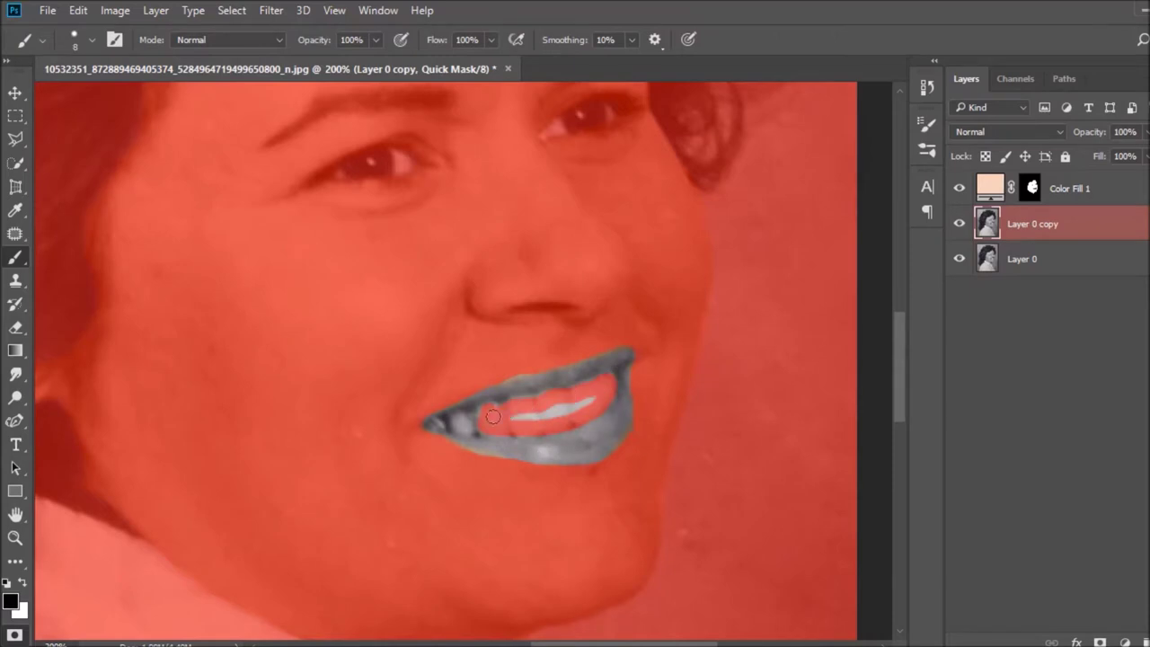
Refine the lip mask into a selection and add a Solid Color fill for it
{"action": "key", "text": "q"}
{"action": "key", "text": "q"}
{"action": "key", "text": "x"}
{"action": "key", "text": "q"}
{"action": "key", "text": "q"}
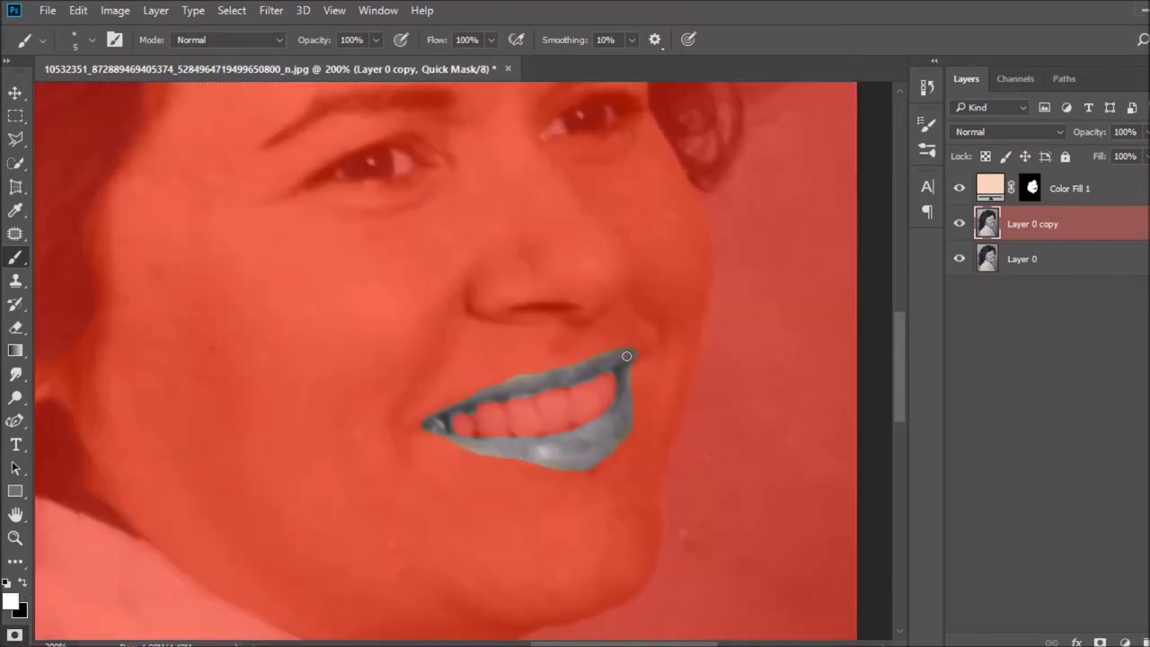
{"action": "key", "text": "x"}
{"action": "key", "text": "q"}
{"action": "left_click", "coordinate": [1111, 643]}
{"action": "left_click", "coordinate": [1000, 247]}
Give the lip fill a coral-red colour in Color blend mode
{"action": "left_click", "coordinate": [903, 165]}
{"action": "left_click", "coordinate": [720, 185]}
{"action": "left_click_drag", "start_coordinate": [721, 185], "coordinate": [757, 174]}
{"action": "left_click_drag", "start_coordinate": [903, 166], "coordinate": [902, 146]}
{"action": "left_click", "coordinate": [1064, 139]}
{"action": "left_click", "coordinate": [1006, 131]}
{"action": "left_click", "coordinate": [979, 471]}
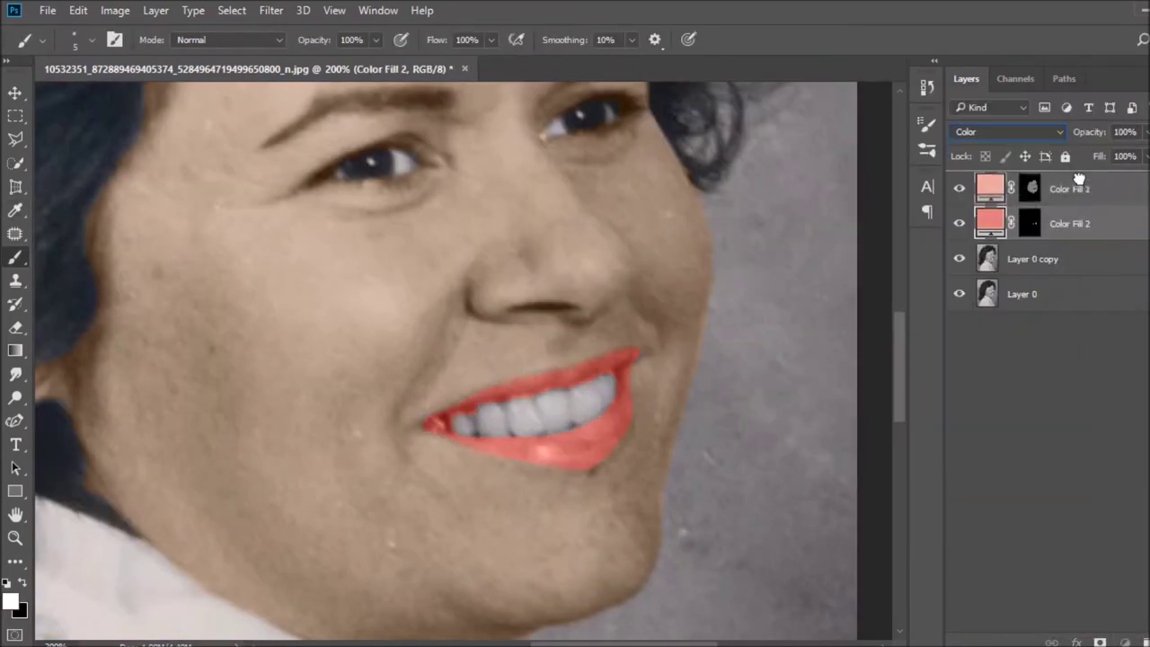
Move the lip fill above Color Fill 1, soften it to pink e07b7b, and lower opacity to 76%
{"action": "left_click_drag", "start_coordinate": [1078, 178], "coordinate": [1078, 184]}
{"action": "left_click", "coordinate": [1029, 188]}
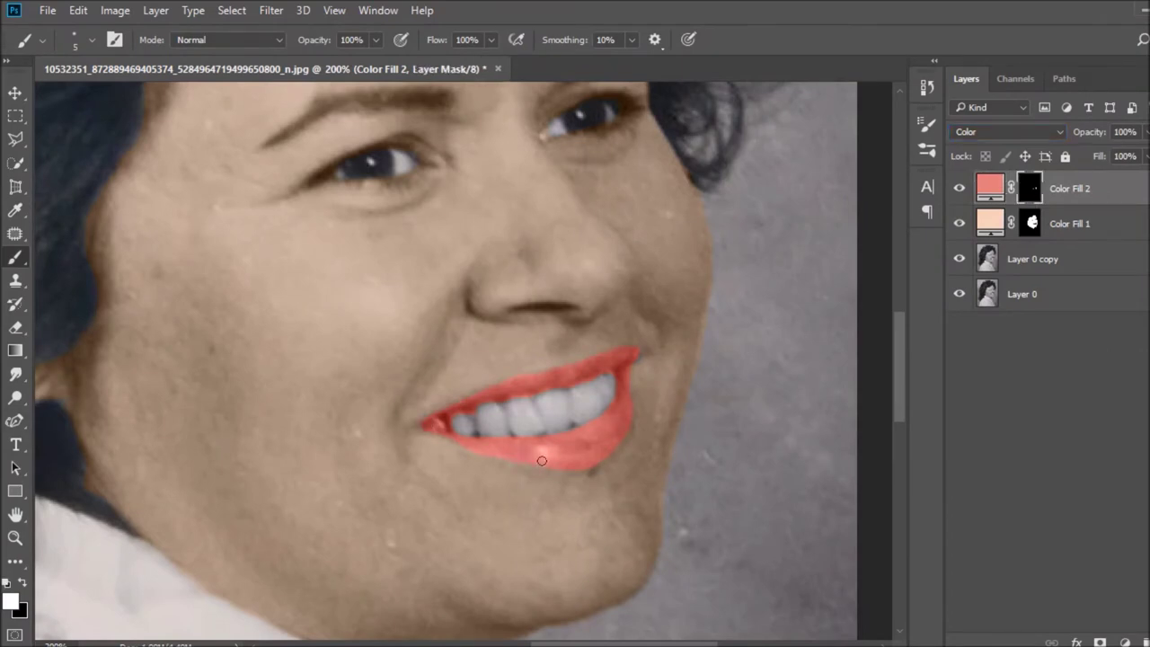
{"action": "double_click", "coordinate": [989, 188]}
{"action": "left_click_drag", "start_coordinate": [757, 174], "coordinate": [727, 168]}
{"action": "left_click", "coordinate": [1065, 138]}
{"action": "key", "text": "ctrl+0"}
{"action": "left_click_drag", "start_coordinate": [1142, 131], "coordinate": [1145, 154]}
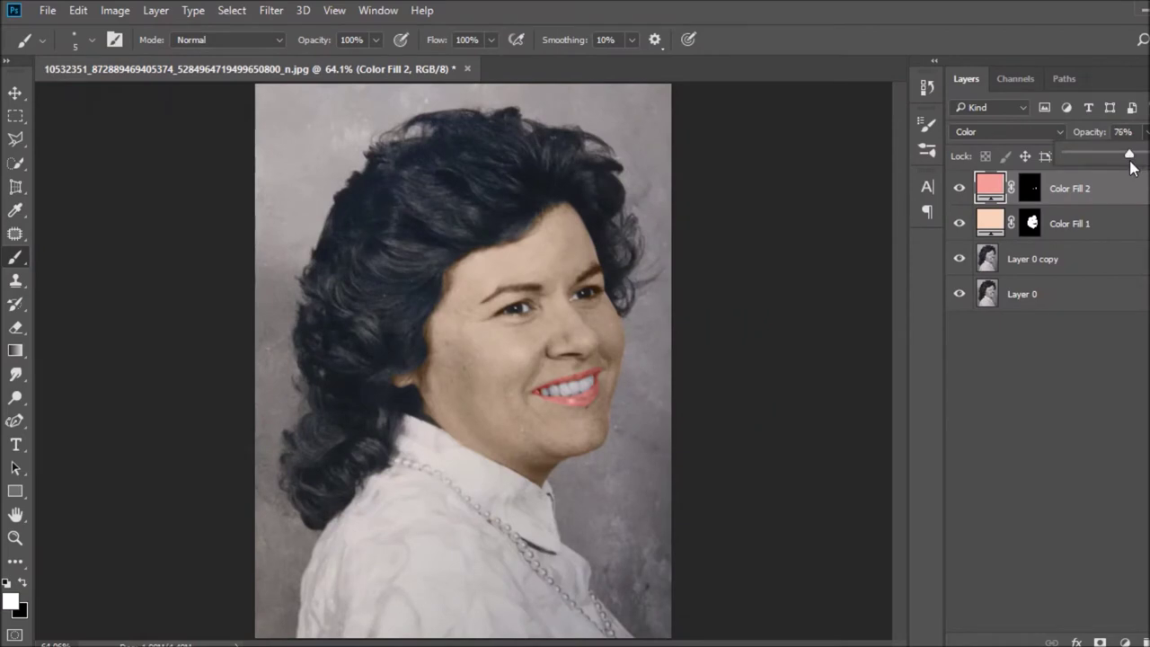
{"action": "left_click", "coordinate": [1033, 260]}
{"action": "scroll", "coordinate": [580, 393], "scroll_direction": "up", "scroll_amount": 2}
{"action": "scroll", "coordinate": [580, 393], "scroll_direction": "up", "scroll_amount": 2}
Quick-select the teeth and add a Solid Color fill layer for them
{"action": "key", "text": "w"}
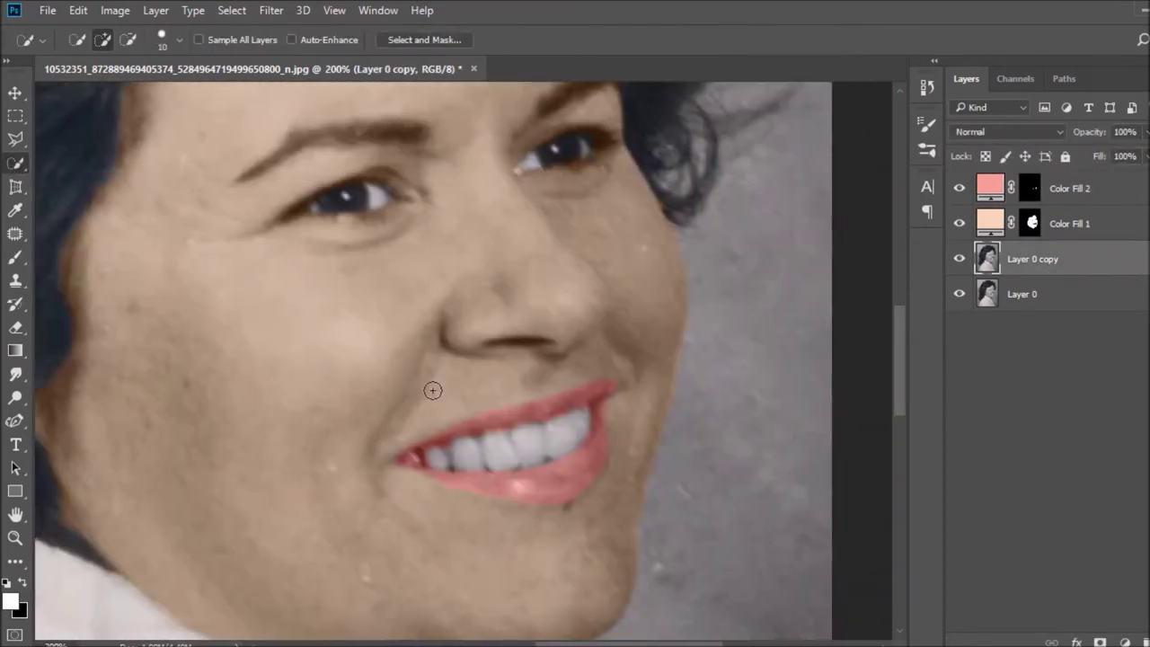
{"action": "mouse_move", "coordinate": [521, 446]}
{"action": "left_mouse_down"}
{"action": "mouse_move", "coordinate": [457, 451]}
{"action": "mouse_move", "coordinate": [539, 452]}
{"action": "mouse_move", "coordinate": [480, 462]}
{"action": "left_mouse_up"}
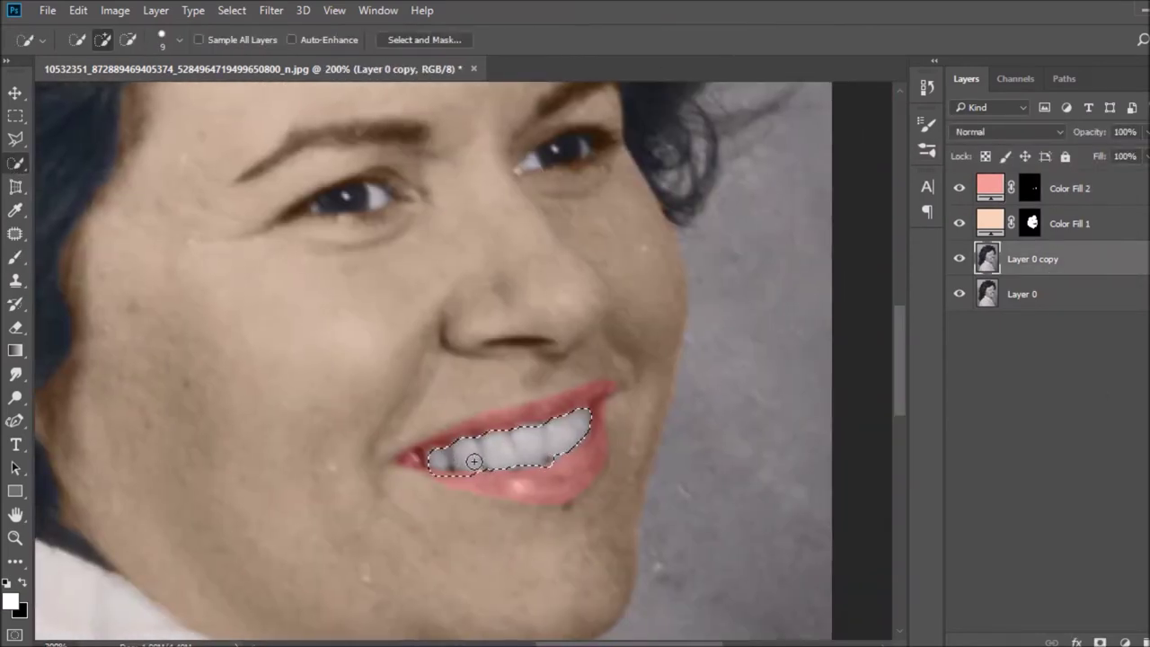
{"action": "key", "text": "q"}
{"action": "key", "text": "q"}
{"action": "left_click", "coordinate": [1126, 643]}
{"action": "left_click", "coordinate": [1065, 135]}
Make the teeth fill white in Color mode and move it above the skin fill
{"action": "left_click", "coordinate": [1006, 132]}
{"action": "left_click", "coordinate": [970, 260]}
{"action": "double_click", "coordinate": [989, 257]}
{"action": "left_click", "coordinate": [1027, 136]}
{"action": "left_click_drag", "start_coordinate": [1032, 257], "coordinate": [1033, 217]}
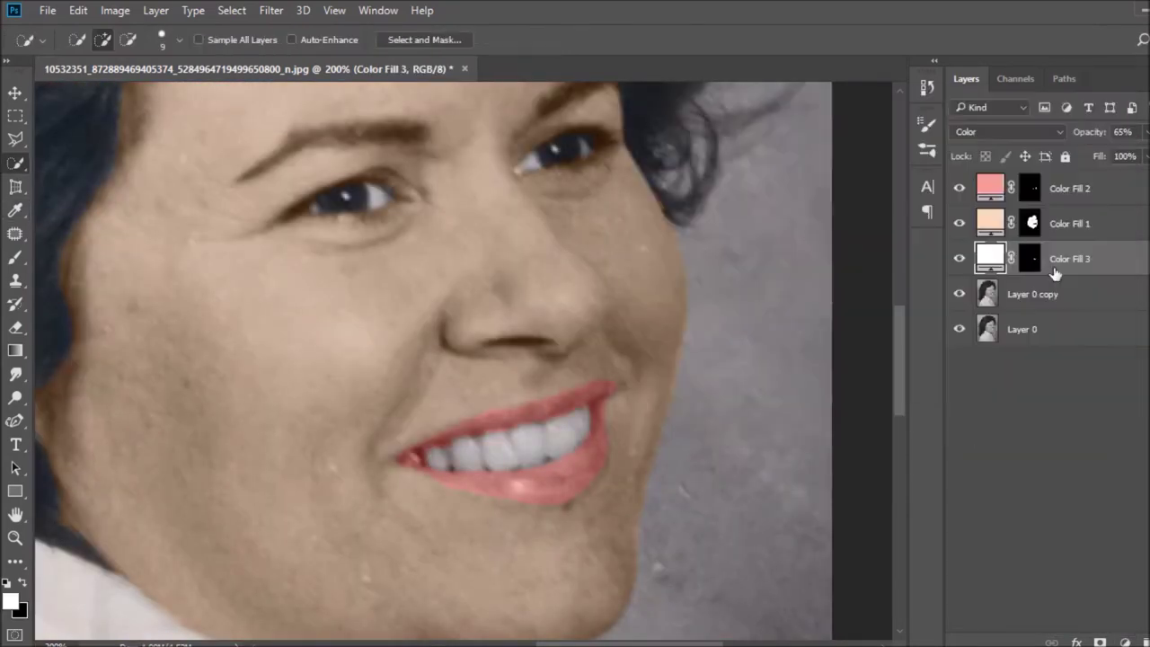
{"action": "key", "text": "ctrl+0"}
{"action": "scroll", "coordinate": [516, 307], "scroll_direction": "up", "scroll_amount": 5}
{"action": "left_click", "coordinate": [1033, 294]}
Select both irises, trimming the outer corner and refining in Quick Mask
{"action": "left_click_drag", "start_coordinate": [395, 355], "coordinate": [359, 359]}
{"action": "left_click_drag", "start_coordinate": [598, 310], "coordinate": [611, 301]}
{"action": "left_click_drag", "start_coordinate": [332, 376], "coordinate": [359, 370]}
{"action": "key", "text": "q"}
{"action": "key", "text": "b"}
{"action": "key", "text": "x"}
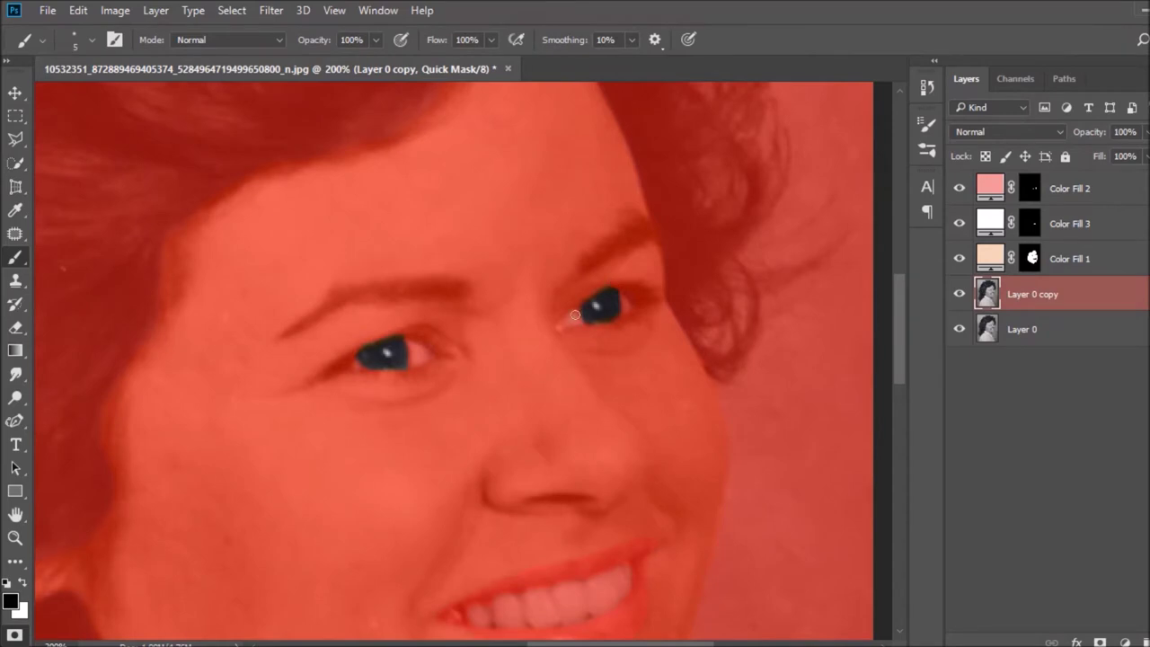
{"action": "key", "text": "q"}
Tint the eyes with a dark brown 481e0b fill in Color mode at 67%, above the skin fill
{"action": "left_click", "coordinate": [1124, 643]}
{"action": "left_click", "coordinate": [1077, 254]}
{"action": "left_click", "coordinate": [847, 308]}
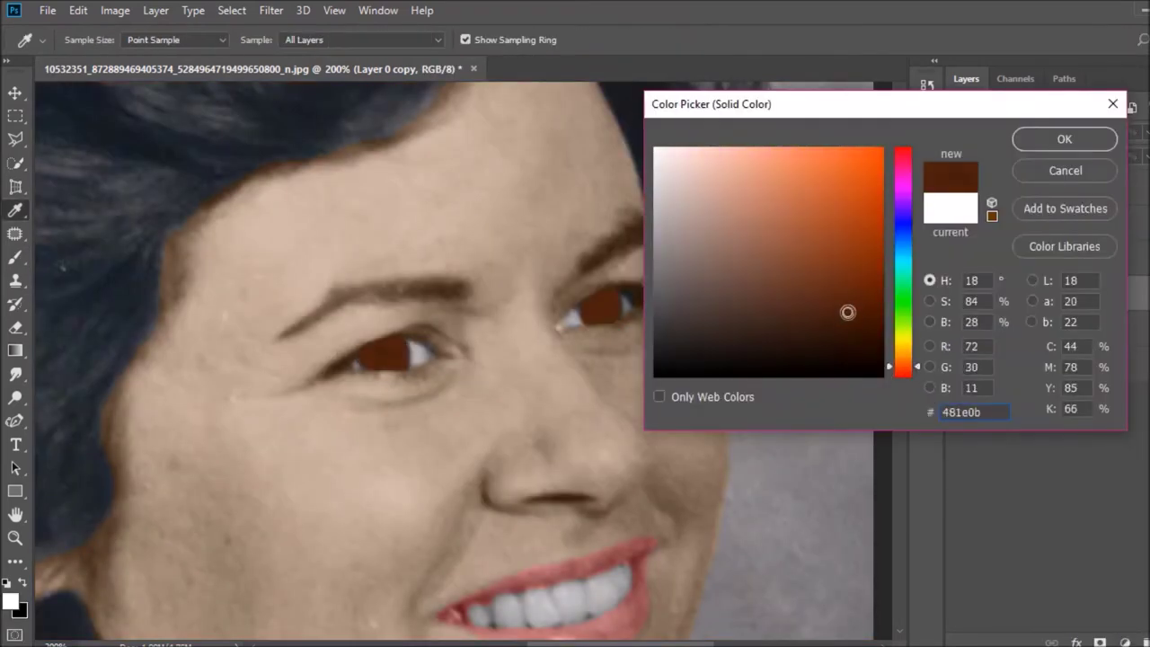
{"action": "left_click", "coordinate": [1099, 135]}
{"action": "left_click", "coordinate": [1006, 131]}
{"action": "left_click", "coordinate": [961, 472]}
{"action": "left_click", "coordinate": [1142, 131]}
{"action": "left_click_drag", "start_coordinate": [1139, 159], "coordinate": [1123, 159]}
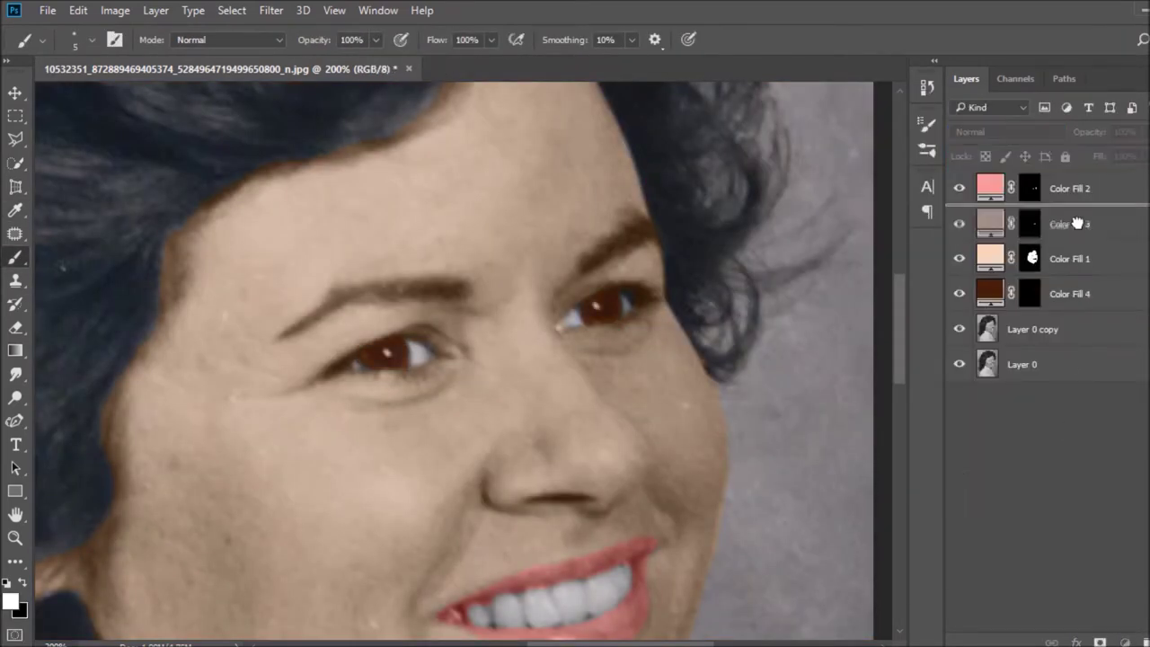
{"action": "left_click_drag", "start_coordinate": [1069, 293], "coordinate": [1060, 274]}
Recolour the skin fill to a warmer brown, 734e2f
{"action": "left_click", "coordinate": [1032, 294]}
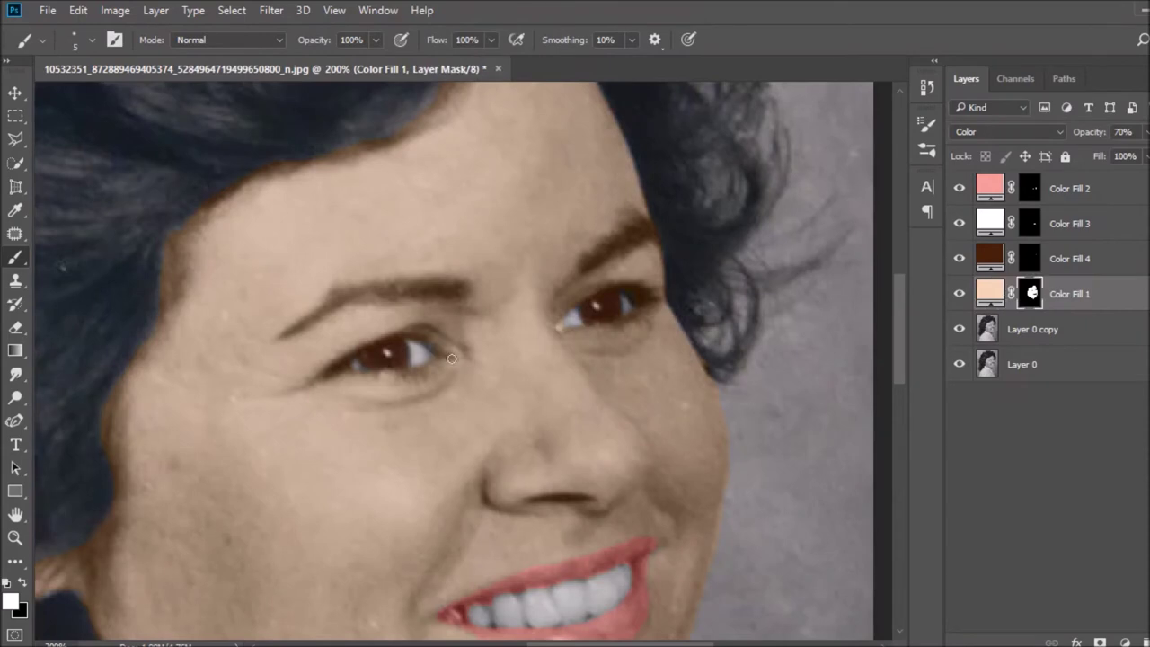
{"action": "key", "text": "ctrl+0"}
{"action": "double_click", "coordinate": [989, 293]}
{"action": "left_click_drag", "start_coordinate": [716, 171], "coordinate": [710, 159]}
{"action": "left_click_drag", "start_coordinate": [920, 357], "coordinate": [920, 360]}
{"action": "mouse_move", "coordinate": [711, 159]}
{"action": "left_mouse_down"}
{"action": "mouse_move", "coordinate": [728, 156]}
{"action": "mouse_move", "coordinate": [745, 246]}
{"action": "mouse_move", "coordinate": [788, 273]}
{"action": "left_mouse_up"}
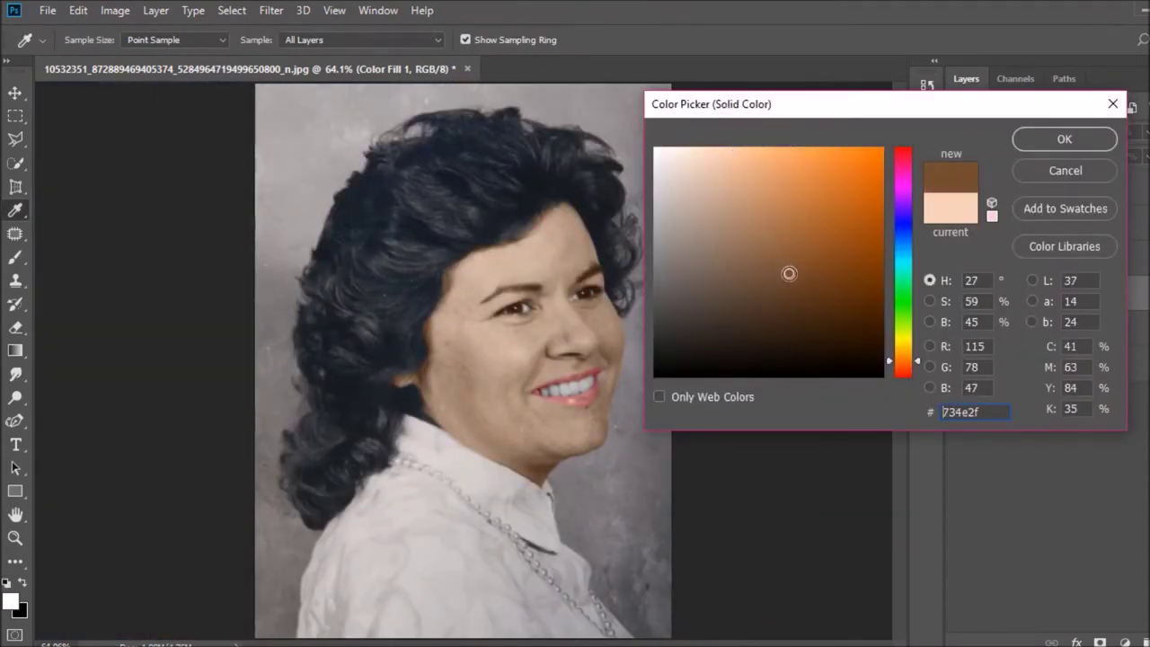
{"action": "key", "text": "Return"}
{"action": "left_click", "coordinate": [1024, 328]}
Start selecting the hair with Quick Selection on the photo copy layer
{"action": "key", "text": "ctrl+plus"}
{"action": "key", "text": "ctrl+plus"}
{"action": "key", "text": "ctrl+plus"}
{"action": "key", "text": "ctrl+minus"}
{"action": "key", "text": "w"}
{"action": "mouse_move", "coordinate": [276, 485]}
{"action": "left_mouse_down"}
{"action": "mouse_move", "coordinate": [396, 431]}
{"action": "mouse_move", "coordinate": [324, 305]}
{"action": "left_mouse_up"}
{"action": "scroll", "coordinate": [359, 269], "scroll_direction": "up", "scroll_amount": 3}
{"action": "mouse_move", "coordinate": [440, 360]}
{"action": "left_mouse_down"}
{"action": "mouse_move", "coordinate": [404, 562]}
{"action": "mouse_move", "coordinate": [439, 406]}
{"action": "left_mouse_up"}
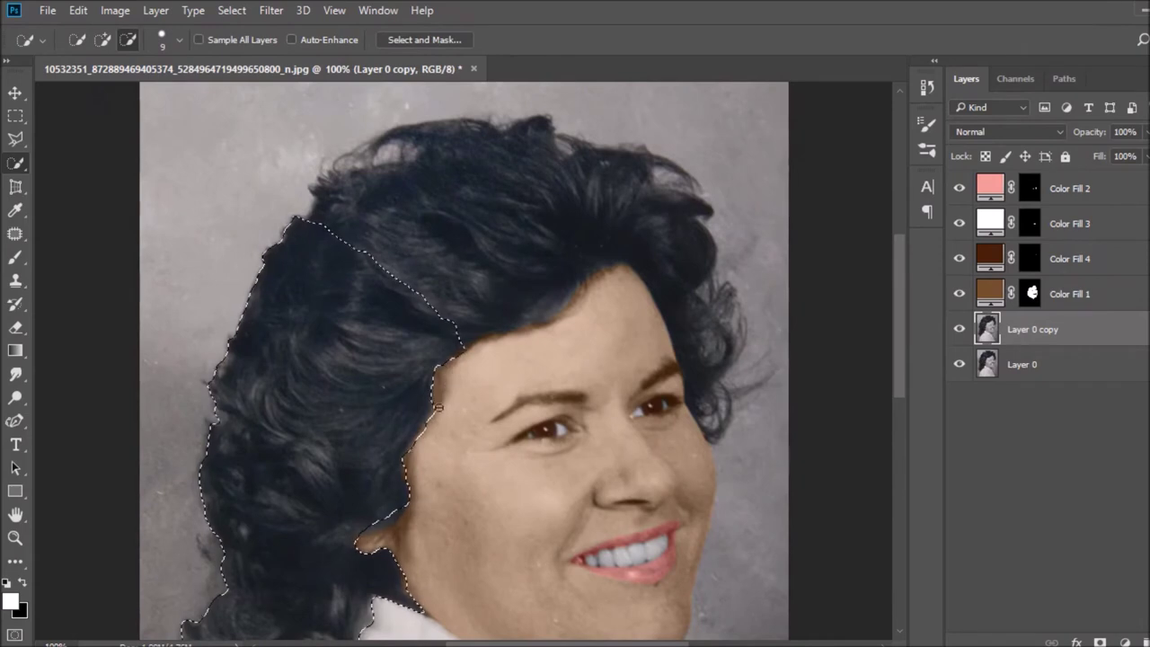
Extend the hair selection, undo the overreach, and refine it with the Brush in Quick Mask
{"action": "left_click_drag", "start_coordinate": [377, 206], "coordinate": [735, 356]}
{"action": "key", "text": "ctrl+z"}
{"action": "key", "text": "q"}
{"action": "key", "text": "b"}
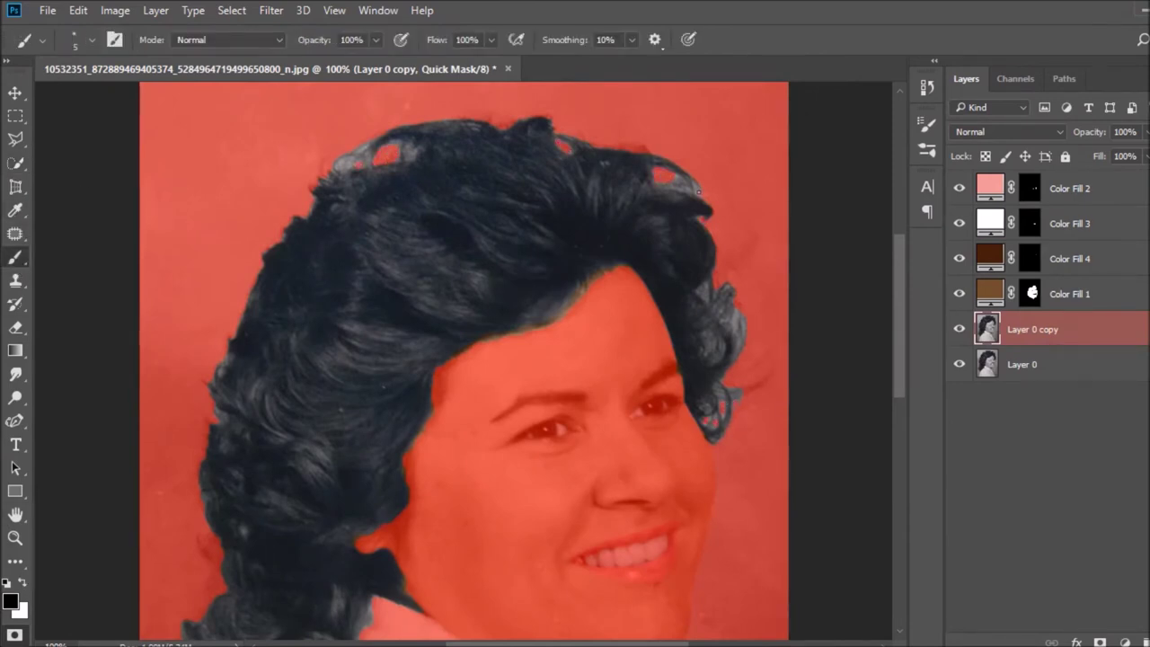
{"action": "scroll", "coordinate": [735, 313], "scroll_direction": "down", "scroll_amount": 5}
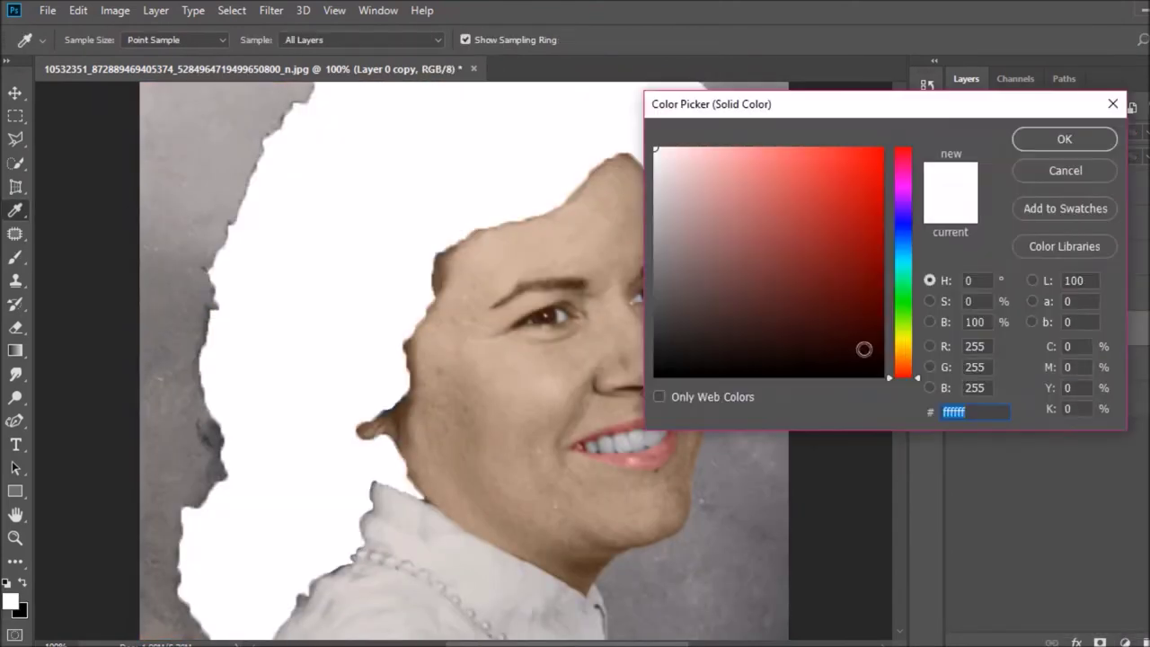
Compare Color and Overlay blend modes on the hair fill, returning to Color
{"action": "left_click", "coordinate": [961, 470]}
{"action": "left_click", "coordinate": [1060, 132]}
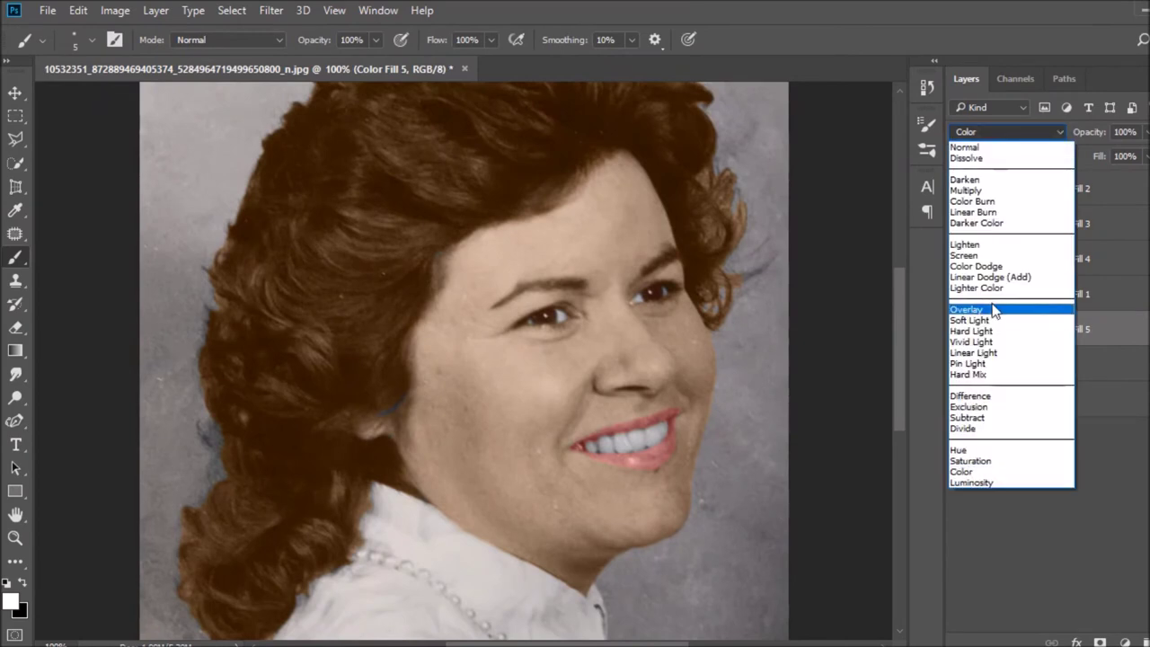
{"action": "left_click", "coordinate": [966, 309]}
{"action": "left_click", "coordinate": [1146, 132]}
{"action": "left_click", "coordinate": [1059, 132]}
{"action": "left_click", "coordinate": [961, 471]}
Pick a brown for the hair fill and step through blend modes toward Soft Light
{"action": "double_click", "coordinate": [989, 329]}
{"action": "left_click", "coordinate": [868, 329]}
{"action": "left_click", "coordinate": [1098, 136]}
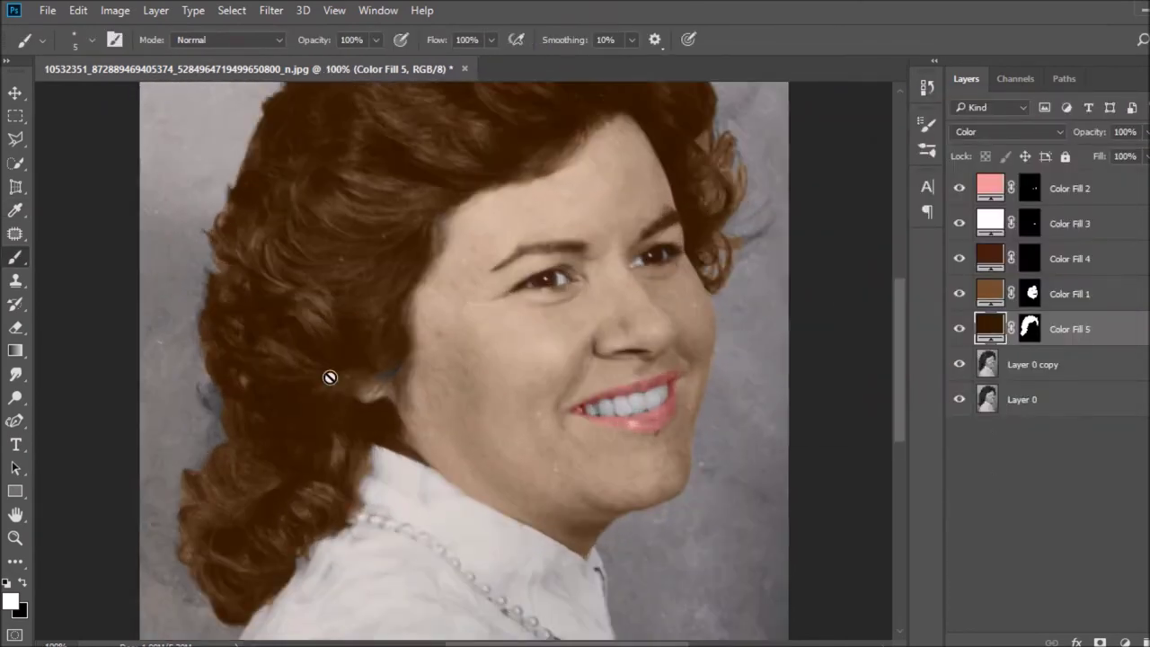
{"action": "left_click", "coordinate": [1006, 132]}
{"action": "left_click", "coordinate": [975, 249]}
{"action": "key", "text": "Down"}
{"action": "key", "text": "Down"}
{"action": "key", "text": "Down"}
{"action": "key", "text": "Down"}
{"action": "key", "text": "Down"}
{"action": "key", "text": "Down"}
Confirm the reddish-brown hair colour and move Color Fill 5 above the skin fill
{"action": "double_click", "coordinate": [988, 329]}
{"action": "left_click", "coordinate": [859, 265]}
{"action": "left_click", "coordinate": [1064, 139]}
{"action": "key", "text": "b"}
{"action": "mouse_move", "coordinate": [1030, 331]}
{"action": "left_mouse_down"}
{"action": "mouse_move", "coordinate": [1060, 255]}
{"action": "mouse_move", "coordinate": [1060, 269]}
{"action": "left_mouse_up"}
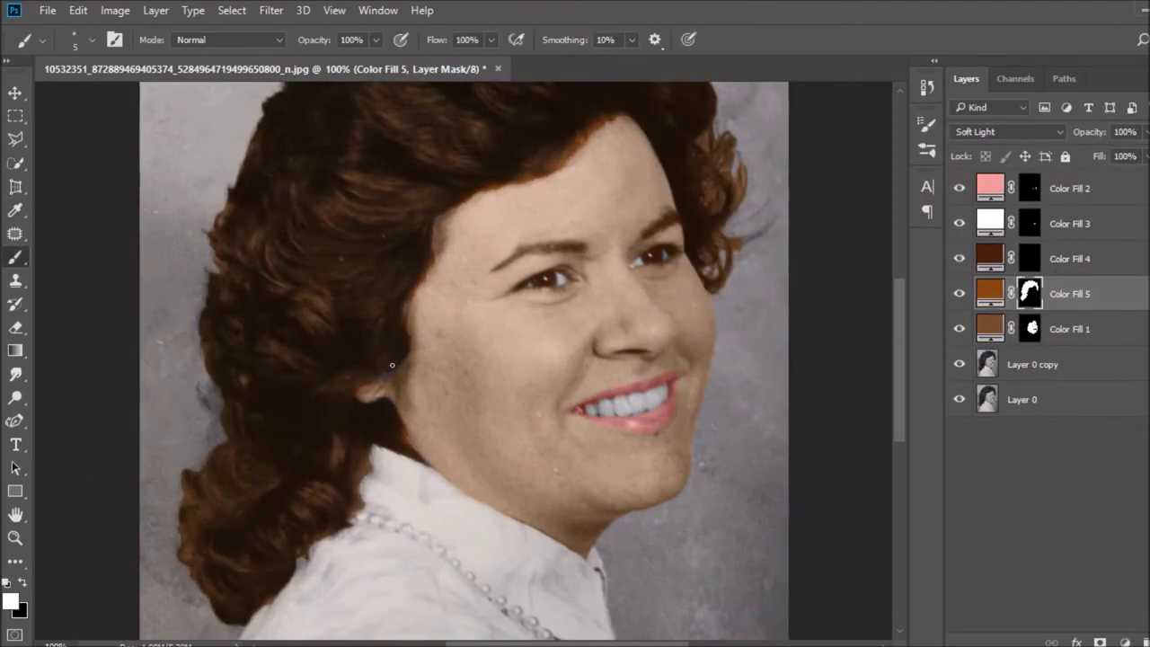
{"action": "left_click", "coordinate": [22, 583]}
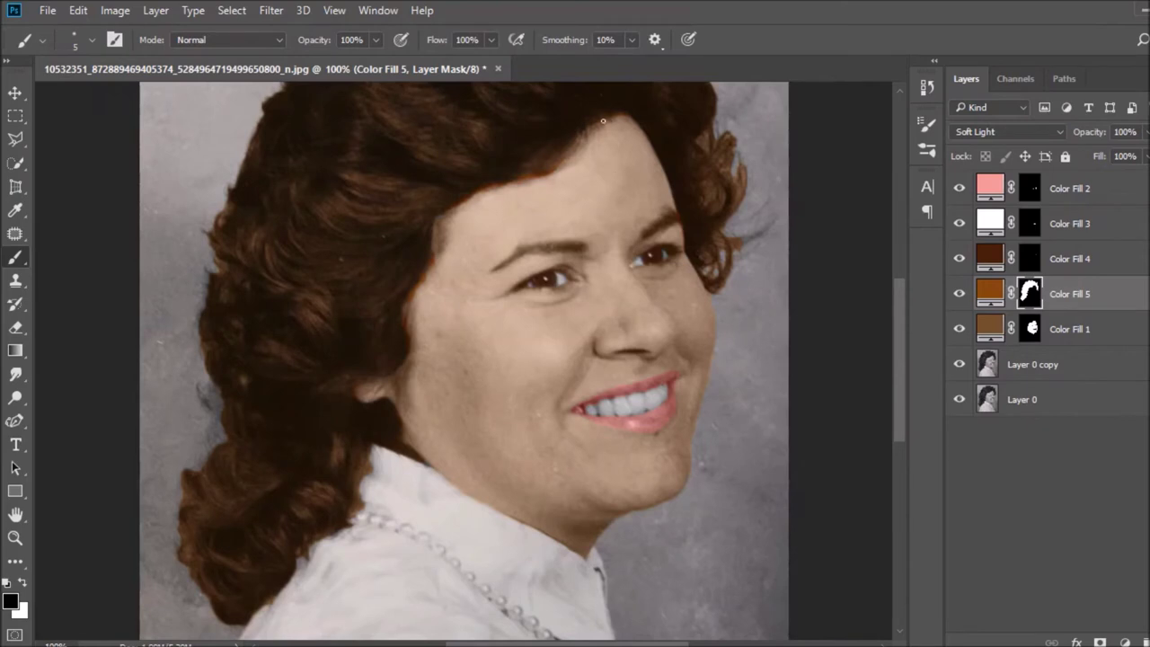
Touch up the hair mask, feather it about 2.2 px, and brighten the lip colour
{"action": "key", "text": "x"}
{"action": "scroll", "coordinate": [649, 150], "scroll_direction": "up", "scroll_amount": 3}
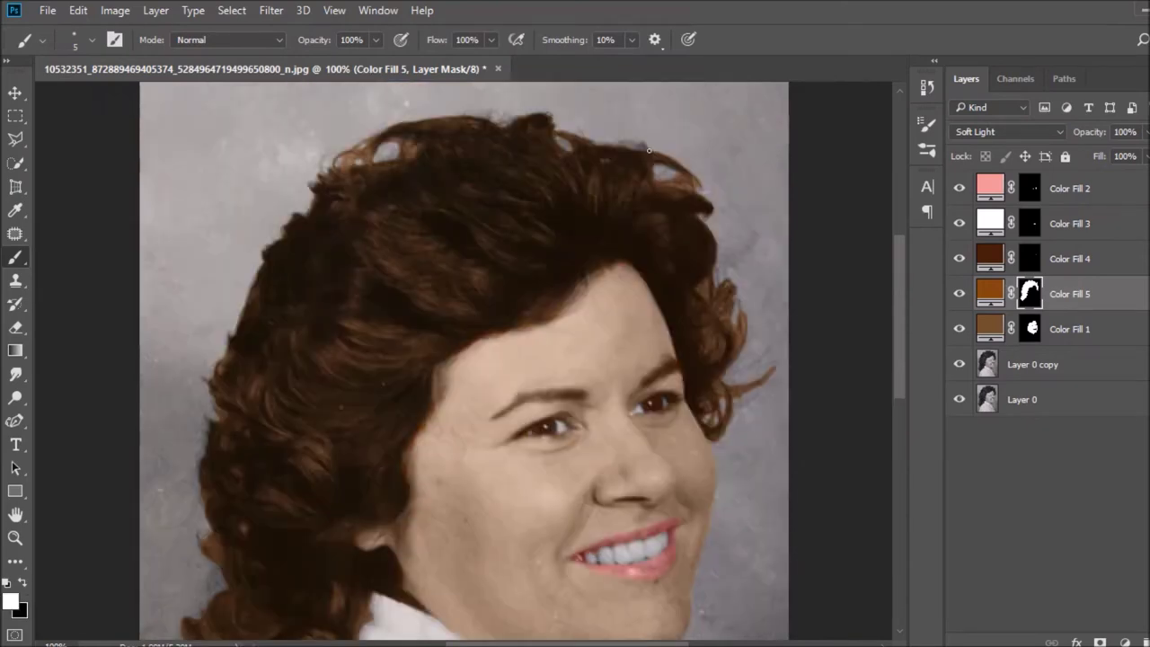
{"action": "key", "text": "ctrl+0"}
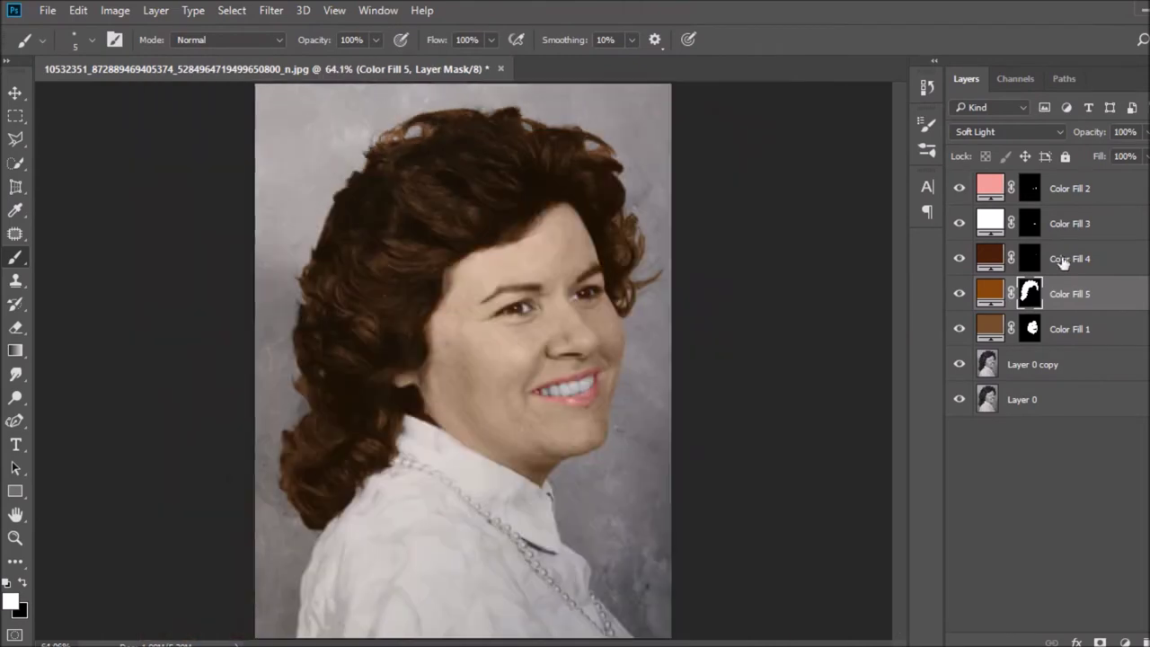
{"action": "double_click", "coordinate": [1030, 293]}
{"action": "mouse_move", "coordinate": [899, 461]}
{"action": "left_mouse_down"}
{"action": "mouse_move", "coordinate": [999, 463]}
{"action": "mouse_move", "coordinate": [903, 461]}
{"action": "left_mouse_up"}
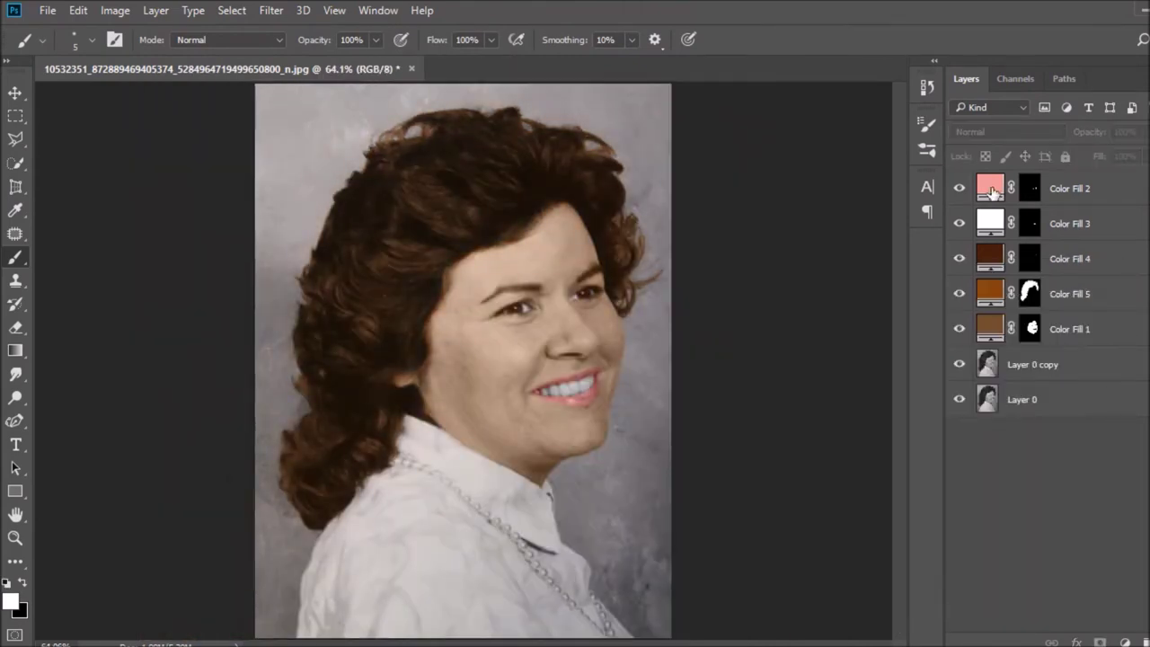
{"action": "double_click", "coordinate": [992, 191]}
{"action": "mouse_move", "coordinate": [757, 167]}
{"action": "left_mouse_down"}
{"action": "mouse_move", "coordinate": [747, 170]}
{"action": "mouse_move", "coordinate": [782, 175]}
{"action": "mouse_move", "coordinate": [776, 155]}
{"action": "left_mouse_up"}
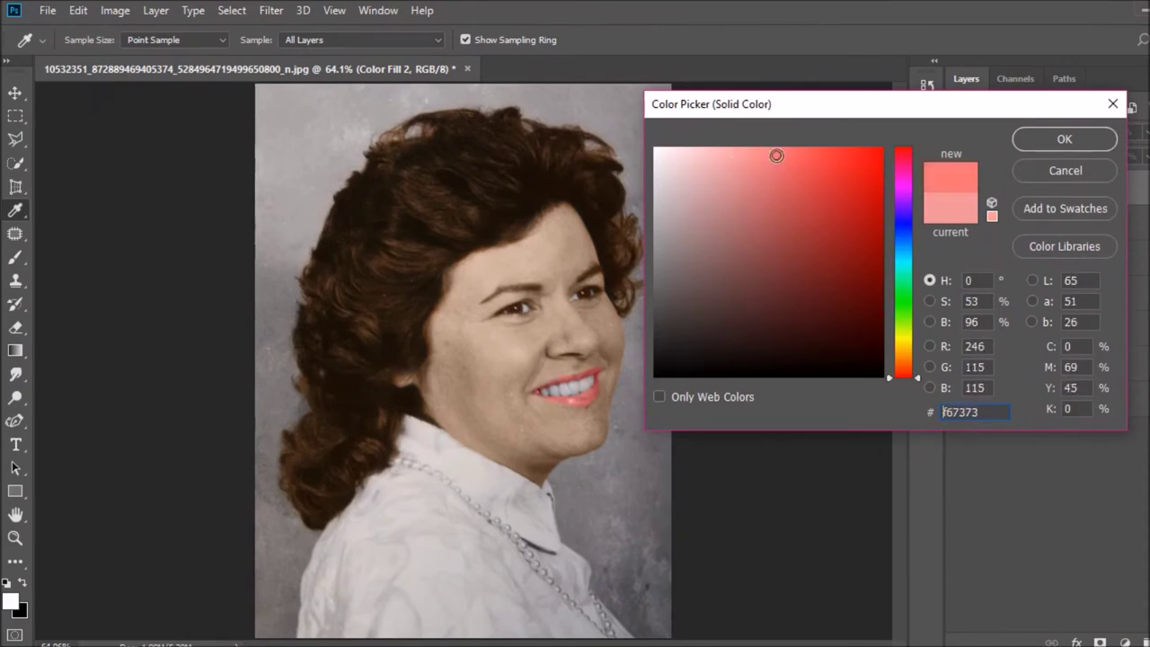
Apply the soft pink #f67373 to the lips' Color Fill 2
{"action": "key", "text": "Return"}
{"action": "key", "text": "b"}
{"action": "left_click", "coordinate": [1033, 363]}
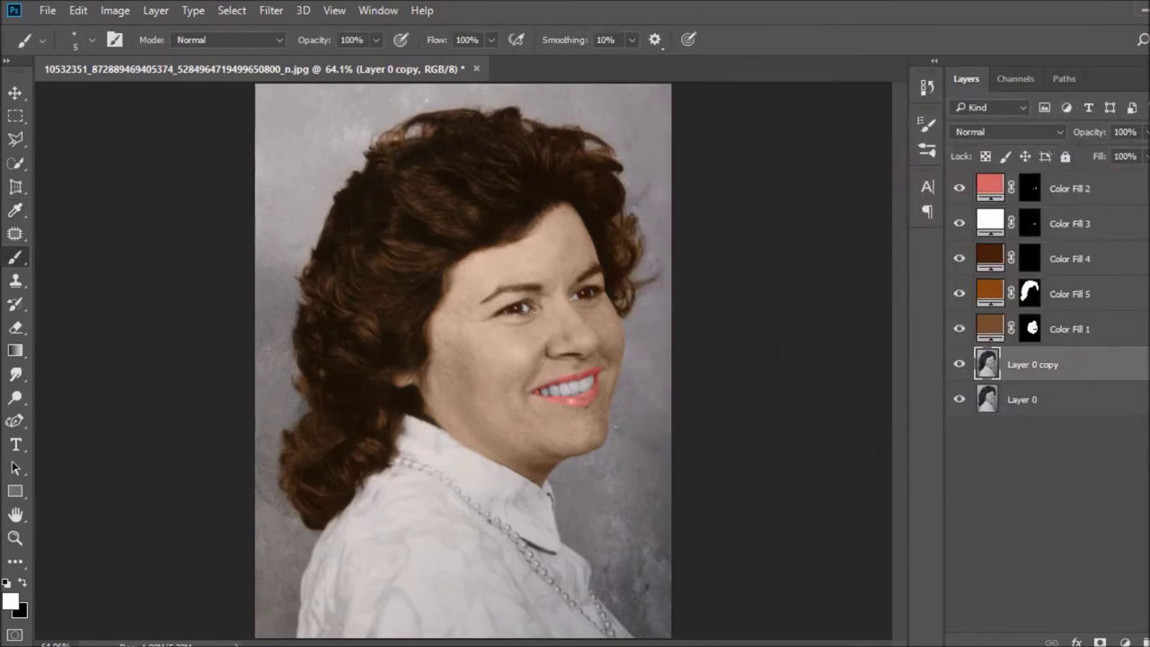
{"action": "scroll", "coordinate": [512, 347], "scroll_direction": "up", "scroll_amount": 5}
{"action": "key", "text": "alt+bracketright"}
{"action": "key", "text": "alt+bracketright"}
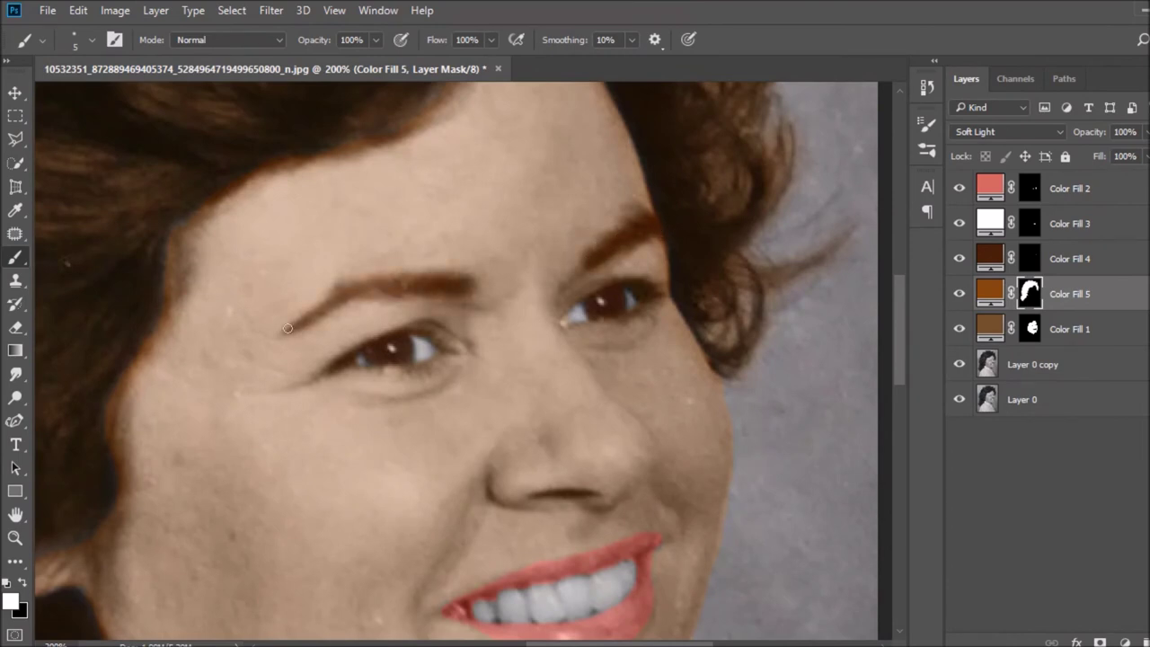
{"action": "key", "text": "ctrl+0"}
Feather the lip fill mask's edges by 3.3 px
{"action": "double_click", "coordinate": [1030, 187]}
{"action": "left_click_drag", "start_coordinate": [898, 464], "coordinate": [925, 463]}
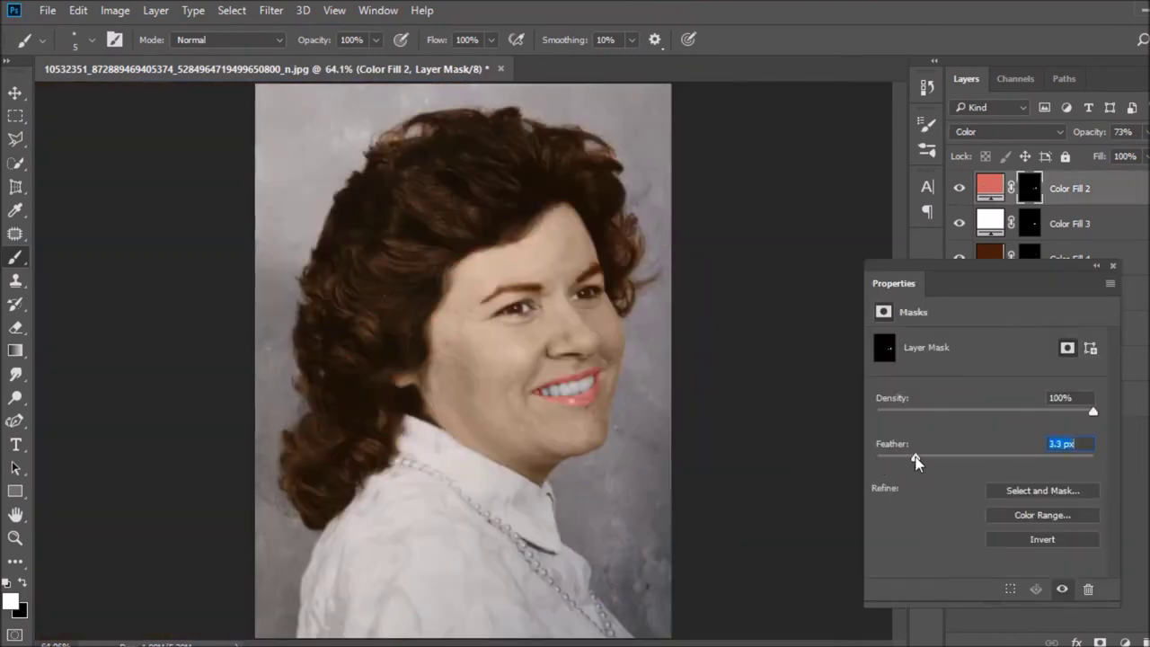
{"action": "left_click", "coordinate": [1013, 550]}
Change the skin fill (Color Fill 1) to warm brown #6b3f1c
{"action": "double_click", "coordinate": [989, 332]}
{"action": "left_click_drag", "start_coordinate": [814, 266], "coordinate": [824, 277]}
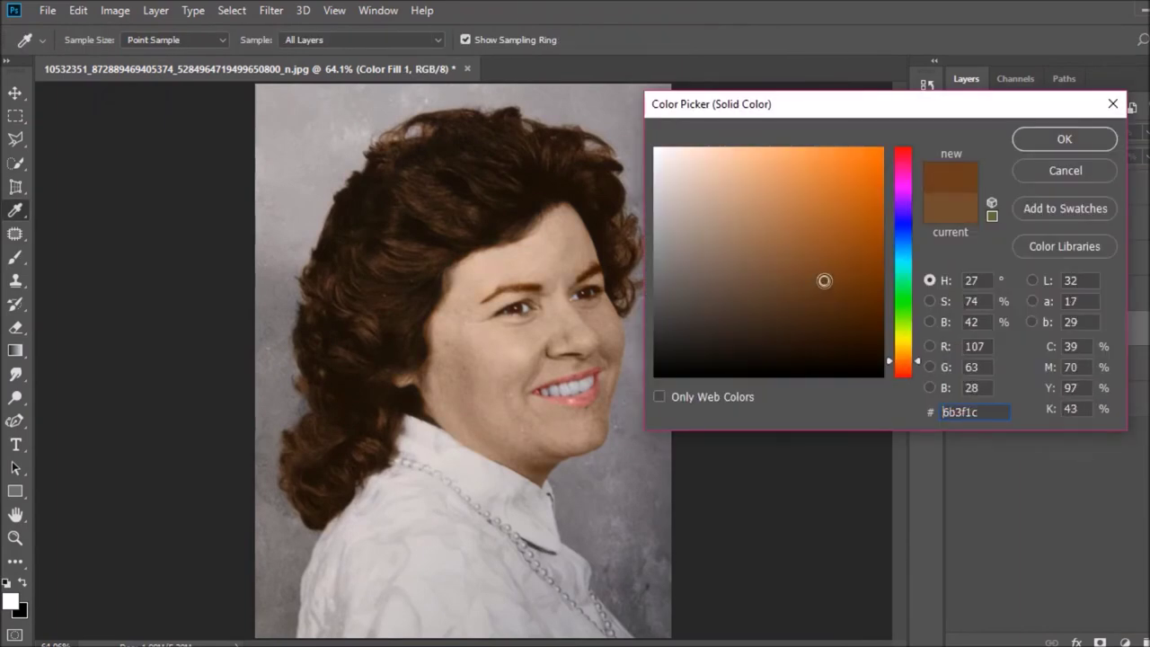
{"action": "key", "text": "Return"}
{"action": "left_click", "coordinate": [1089, 364]}
{"action": "scroll", "coordinate": [428, 590], "scroll_direction": "up", "scroll_amount": 2}
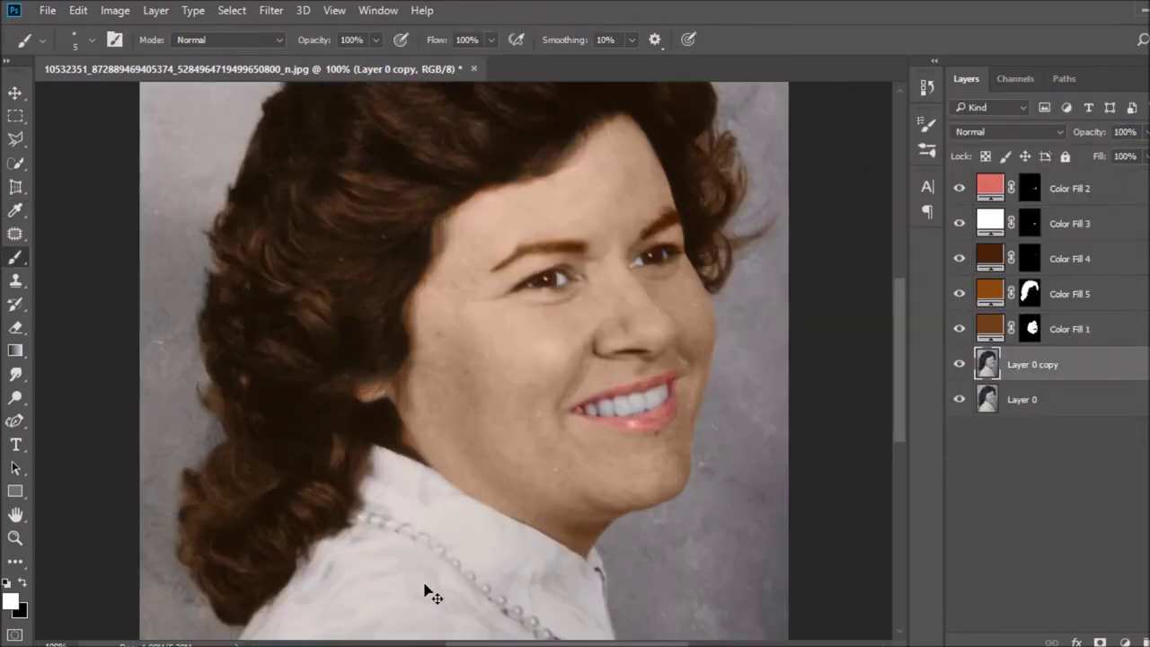
Quick-select the shirt and refine the selection in Quick Mask
{"action": "left_click_drag", "start_coordinate": [902, 347], "coordinate": [901, 422]}
{"action": "key", "text": "w"}
{"action": "left_click_drag", "start_coordinate": [316, 463], "coordinate": [441, 329]}
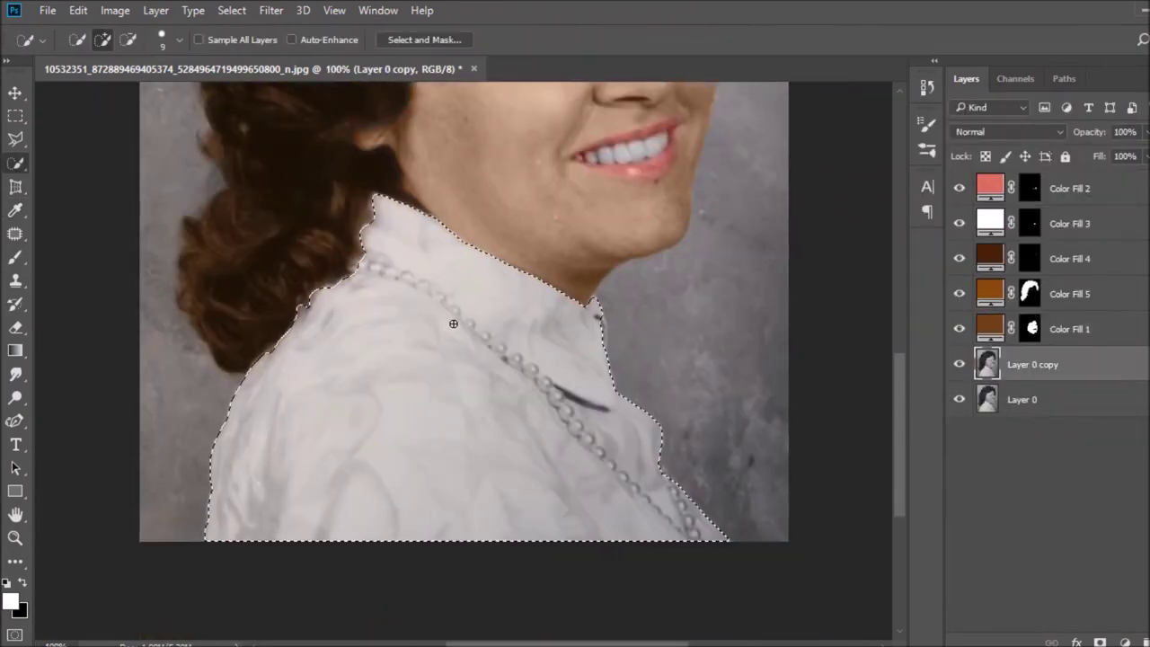
{"action": "key", "text": "q"}
{"action": "left_click", "coordinate": [21, 582]}
{"action": "key", "text": "b"}
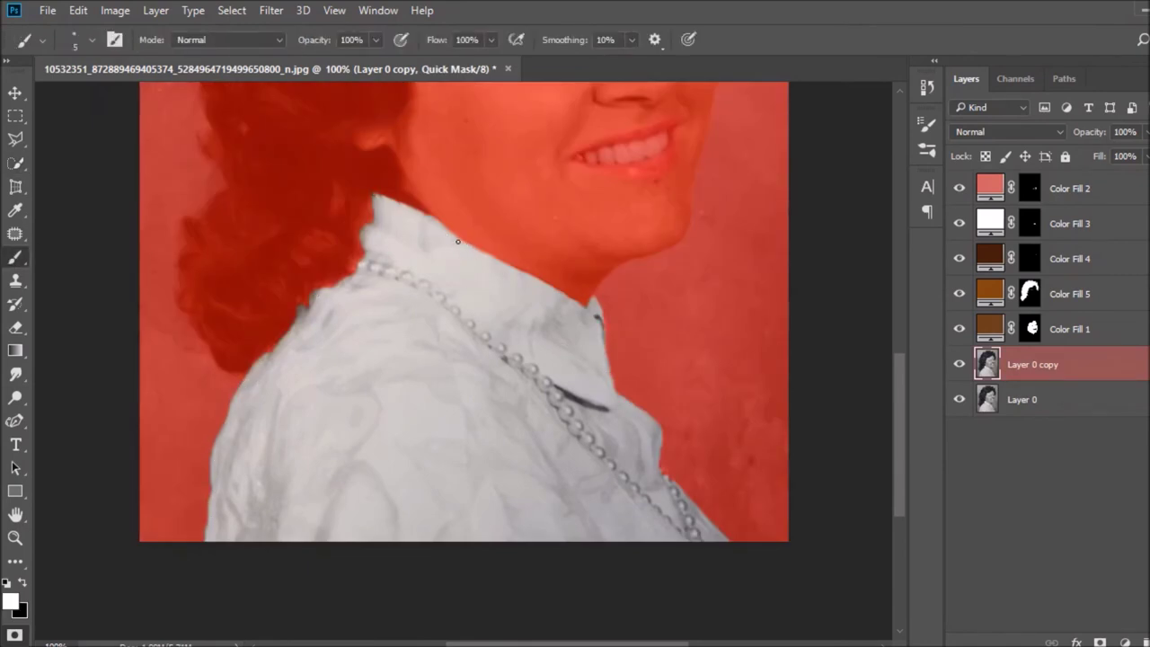
{"action": "key", "text": "q"}
{"action": "key", "text": "q"}
{"action": "key", "text": "q"}
{"action": "left_click", "coordinate": [1124, 642]}
Add a blue Solid Color fill for the shirt in Color blend mode, adjusting its opacity
{"action": "left_click", "coordinate": [1078, 250]}
{"action": "left_click_drag", "start_coordinate": [826, 219], "coordinate": [785, 207]}
{"action": "key", "text": "Return"}
{"action": "key", "text": "shift+alt+c"}
{"action": "key", "text": "b"}
{"action": "mouse_move", "coordinate": [1144, 132]}
{"action": "left_mouse_down"}
{"action": "mouse_move", "coordinate": [1137, 159]}
{"action": "mouse_move", "coordinate": [1105, 157]}
{"action": "left_mouse_up"}
Lighten the shirt fill to a soft lavender-blue
{"action": "double_click", "coordinate": [990, 363]}
{"action": "key", "text": "Return"}
{"action": "left_click", "coordinate": [1033, 503]}
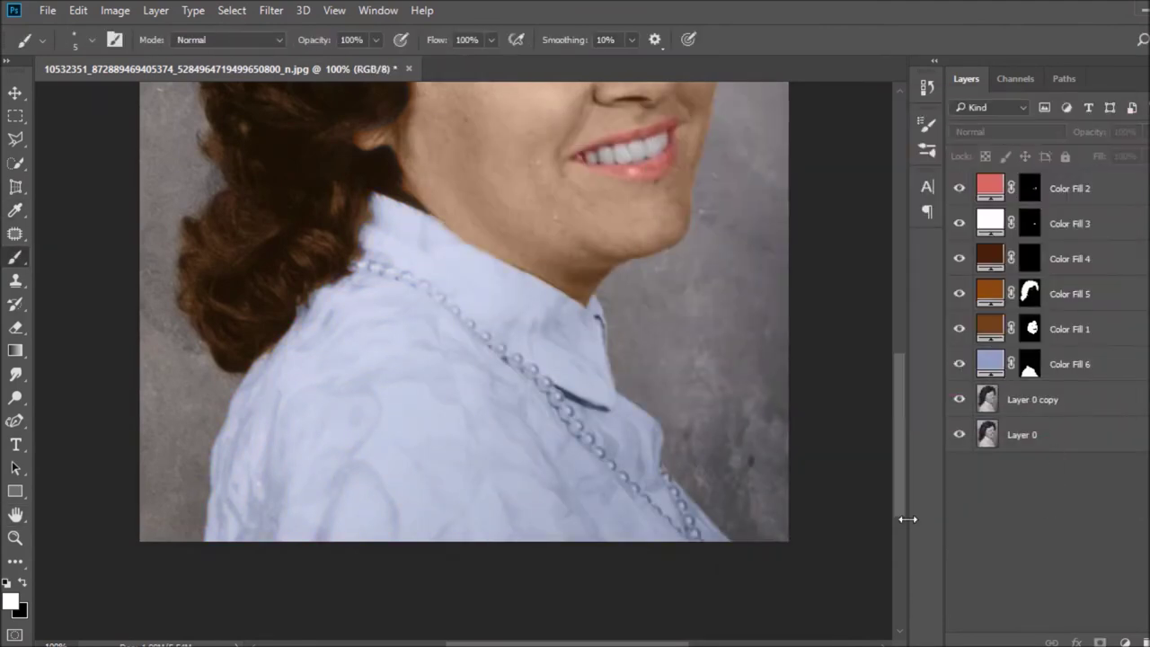
Begin quick-selecting the background along the photo's left edge
{"action": "key", "text": "ctrl+0"}
{"action": "key", "text": "w"}
{"action": "left_click_drag", "start_coordinate": [257, 135], "coordinate": [267, 353]}
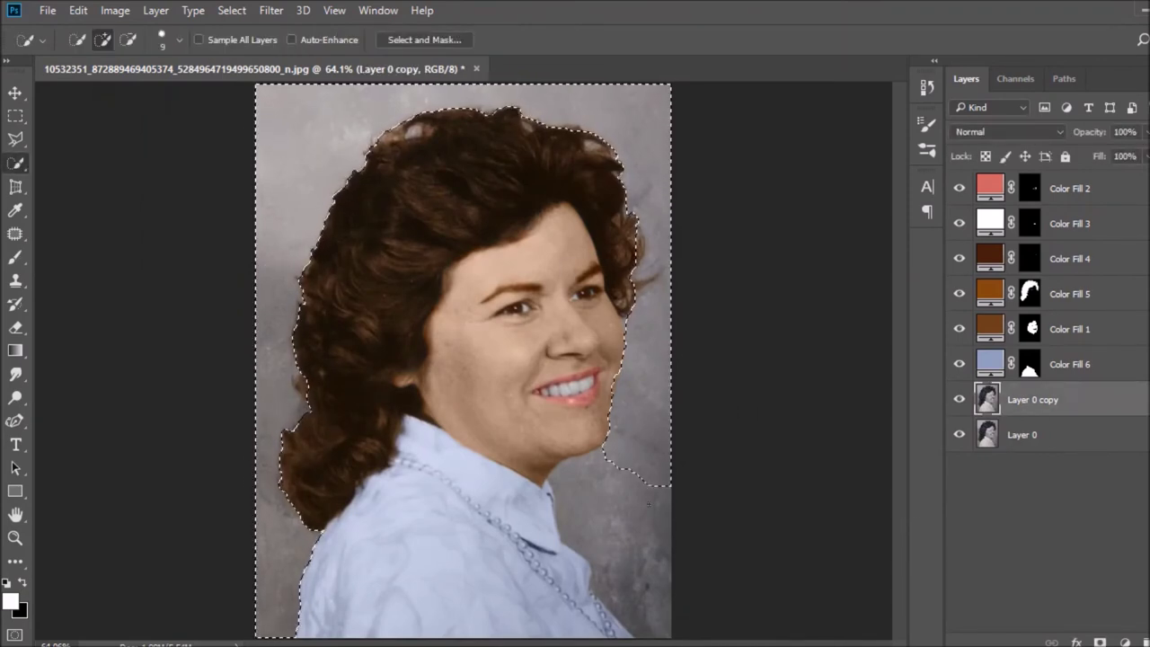
Extend the selection over the whole background and refine it in Quick Mask
{"action": "left_click_drag", "start_coordinate": [268, 353], "coordinate": [647, 503]}
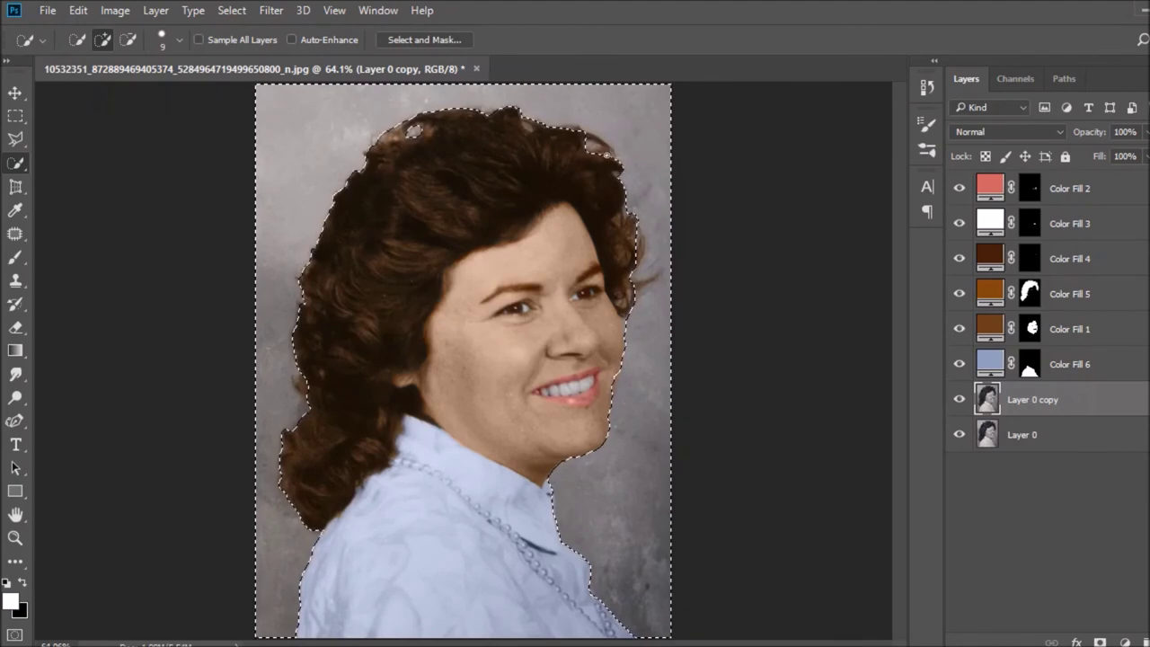
{"action": "key", "text": "q"}
{"action": "key", "text": "x"}
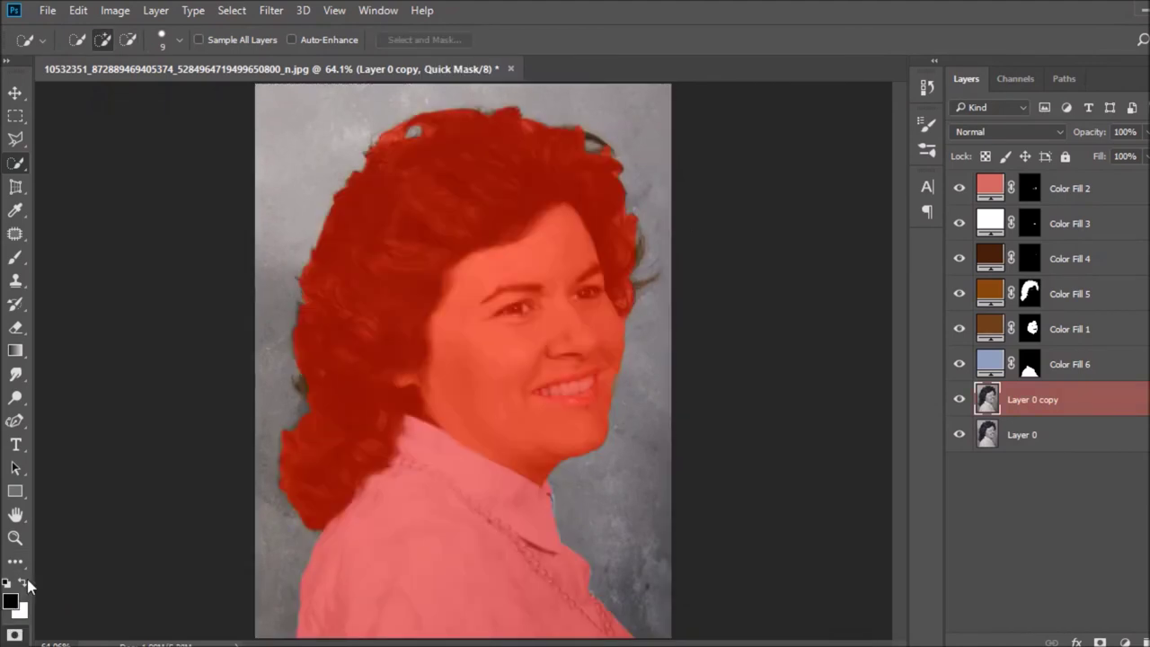
{"action": "key", "text": "ctrl+1"}
{"action": "key", "text": "b"}
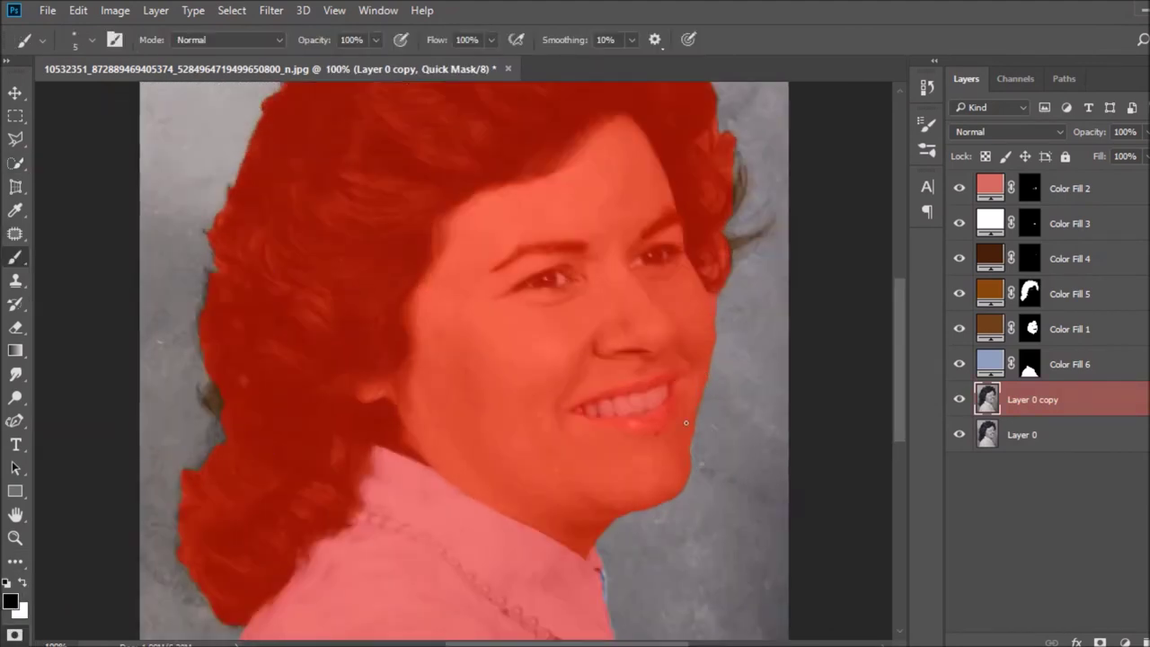
{"action": "scroll", "coordinate": [665, 469], "scroll_direction": "down", "scroll_amount": 5}
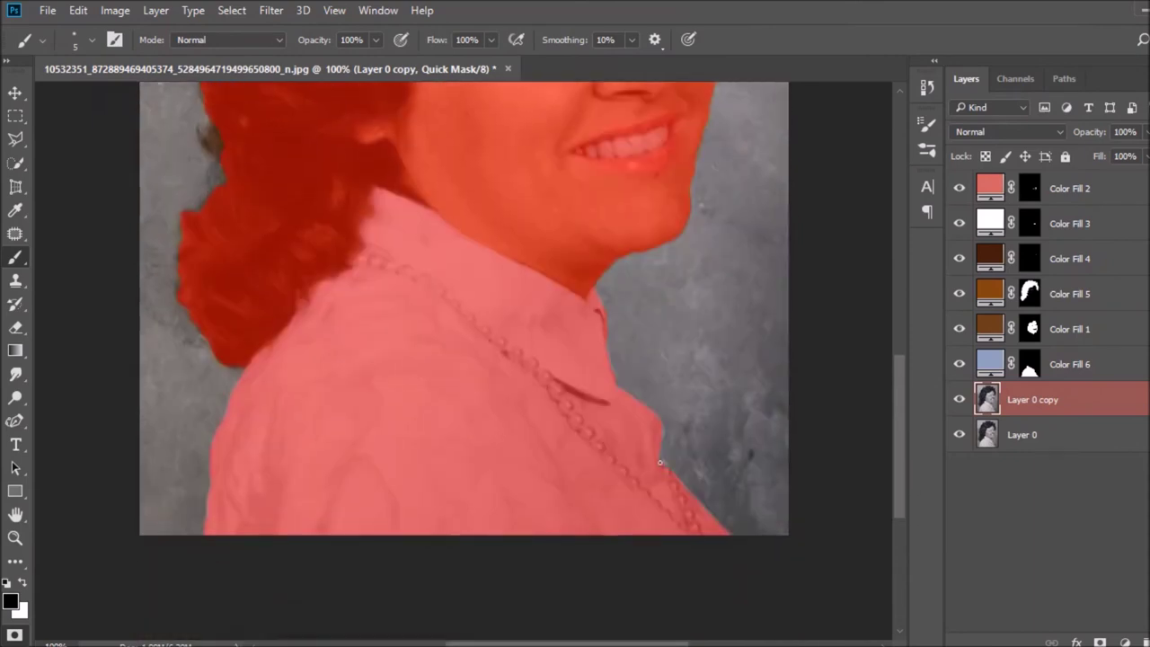
{"action": "key", "text": "ctrl+0"}
{"action": "key", "text": "q"}
Add a dusty mauve #625858 Solid Color fill for the background in Color mode
{"action": "left_click", "coordinate": [1111, 643]}
{"action": "left_click", "coordinate": [1099, 257]}
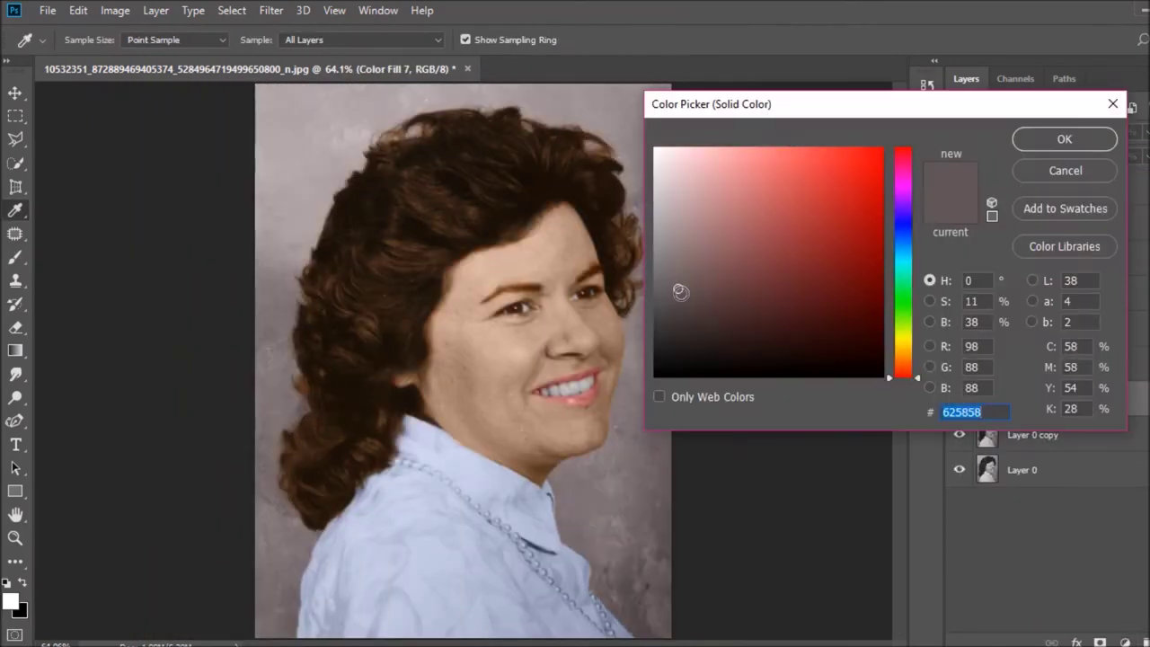
{"action": "left_click", "coordinate": [745, 319]}
{"action": "left_click_drag", "start_coordinate": [745, 319], "coordinate": [712, 306]}
{"action": "key", "text": "b"}
{"action": "left_click", "coordinate": [1042, 139]}
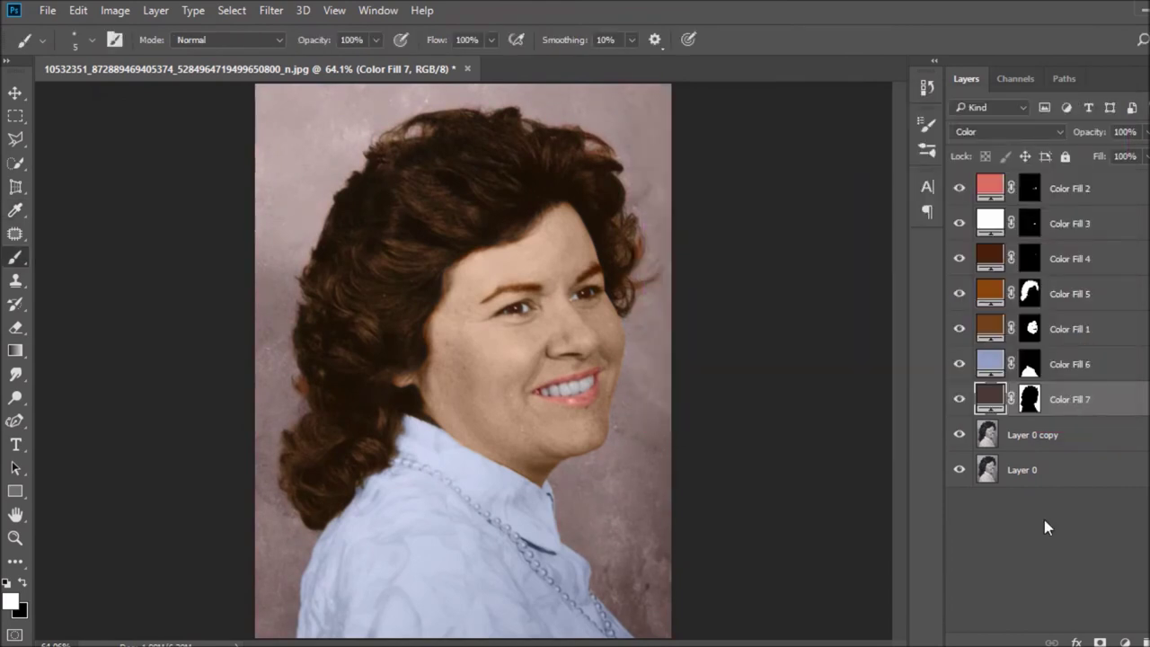
{"action": "key", "text": "ctrl+1"}
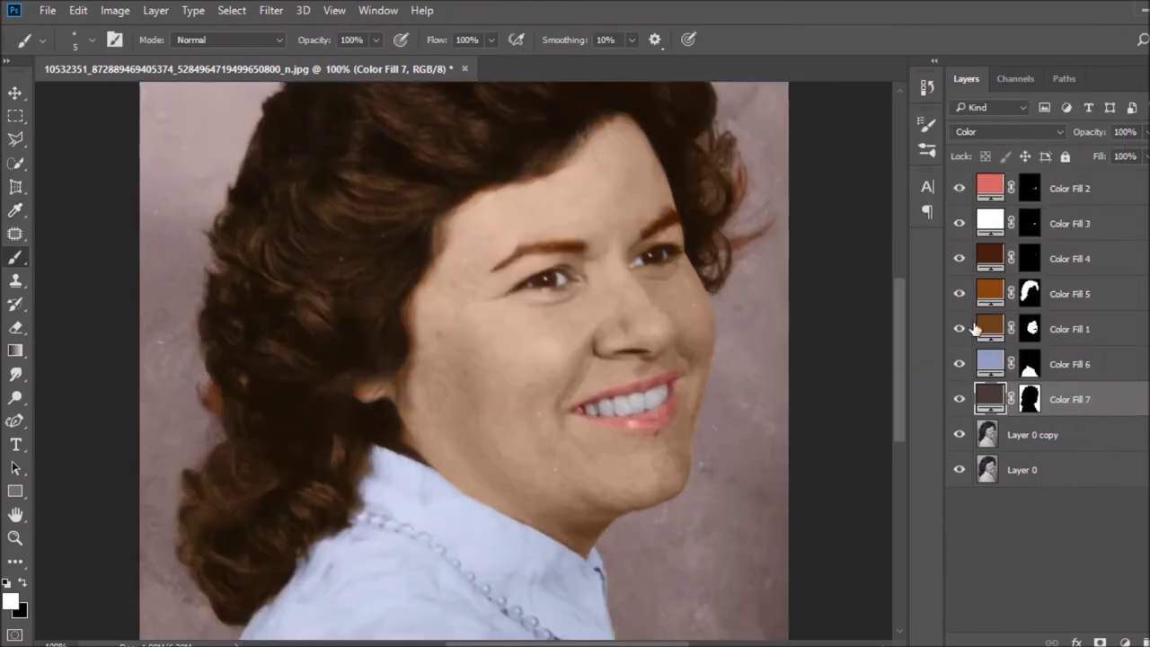
Inspect the background, hair and skin fill masks while zooming in and out
{"action": "key", "text": "ctrl+backslash"}
{"action": "key", "text": "alt+bracketright"}
{"action": "key", "text": "alt+bracketright"}
{"action": "key", "text": "alt+bracketright"}
{"action": "key", "text": "x"}
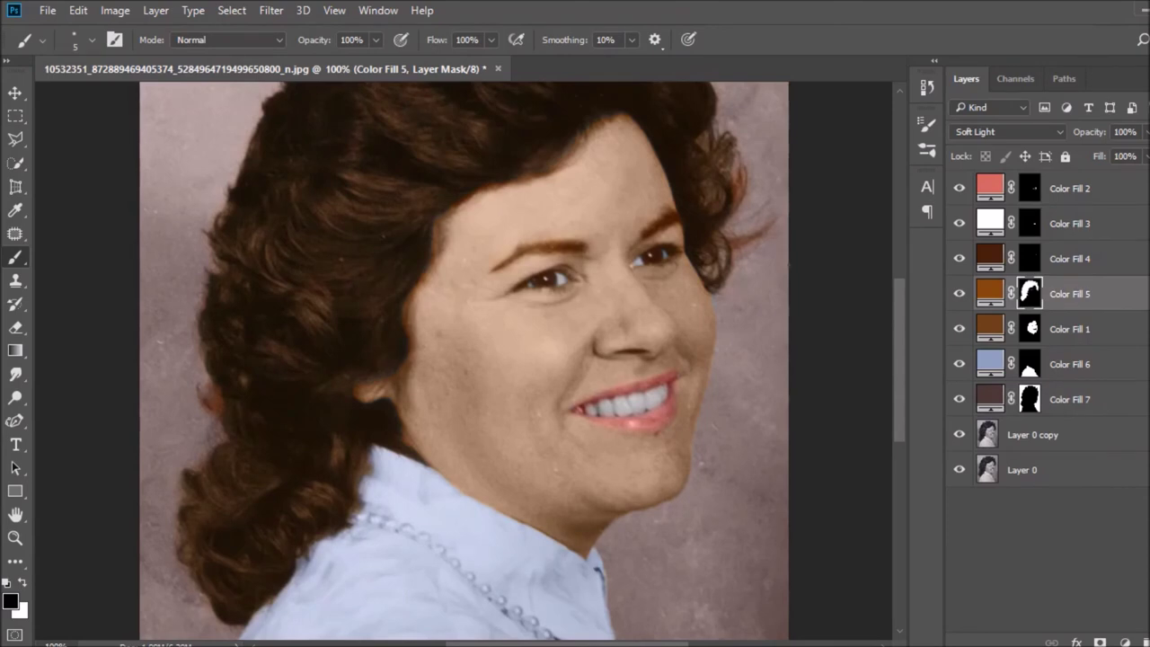
{"action": "left_click", "coordinate": [26, 579]}
{"action": "key", "text": "alt+bracketleft"}
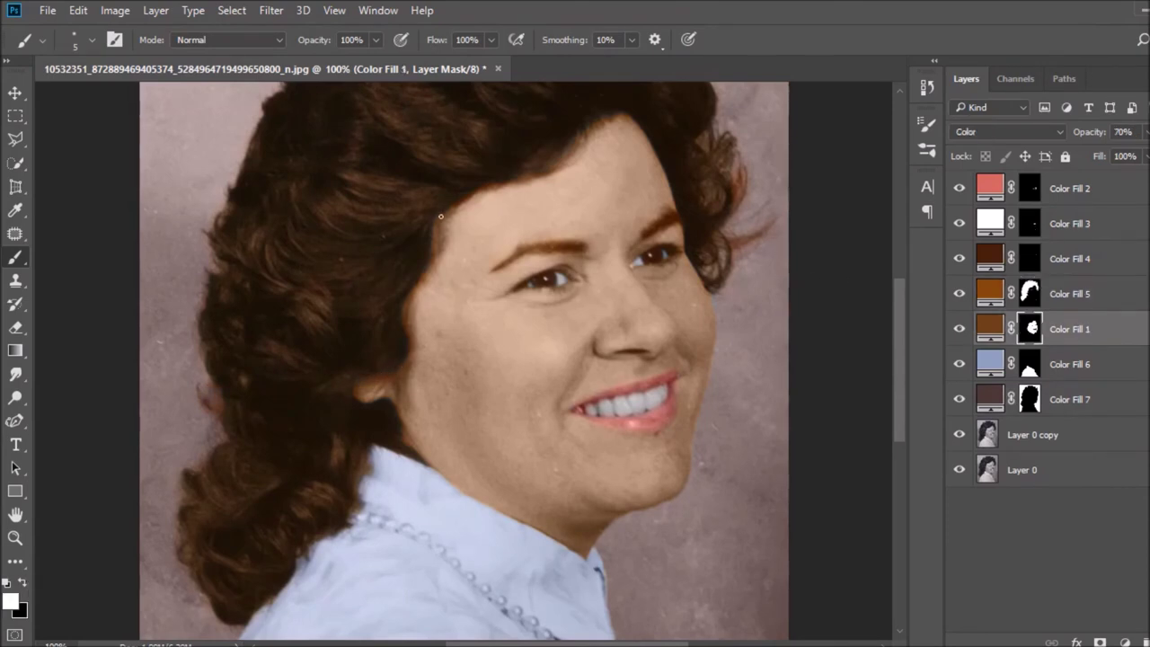
{"action": "key", "text": "ctrl+0"}
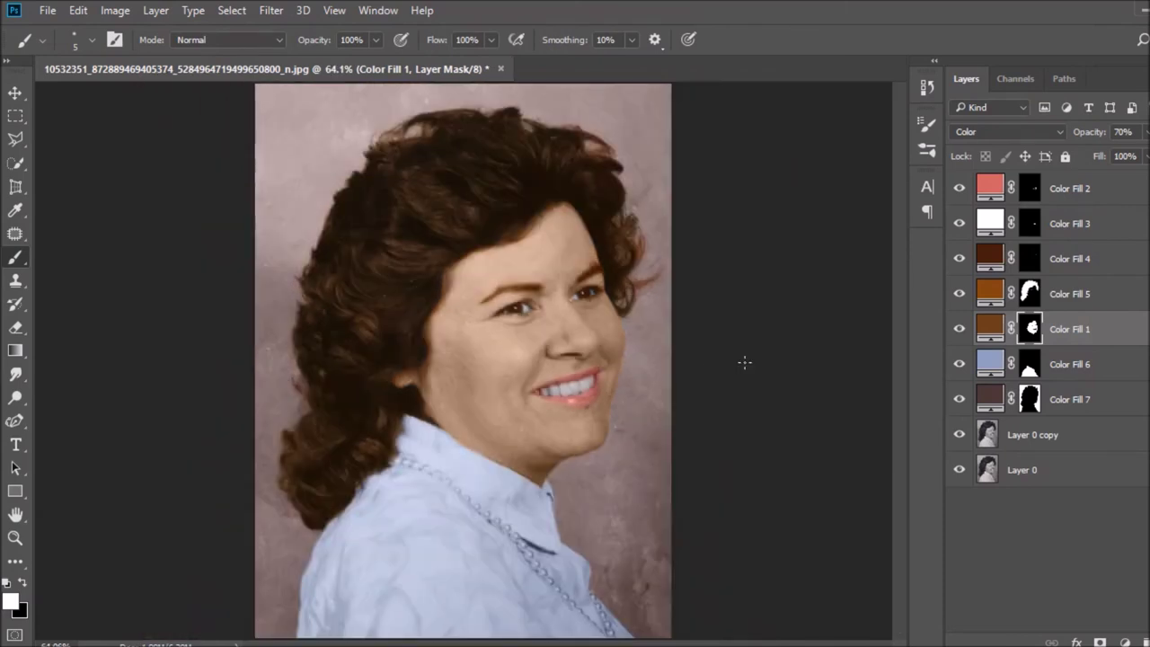
{"action": "key", "text": "ctrl+1"}
{"action": "key", "text": "alt+bracketleft"}
{"action": "key", "text": "alt+bracketleft"}
{"action": "key", "text": "ctrl+0"}
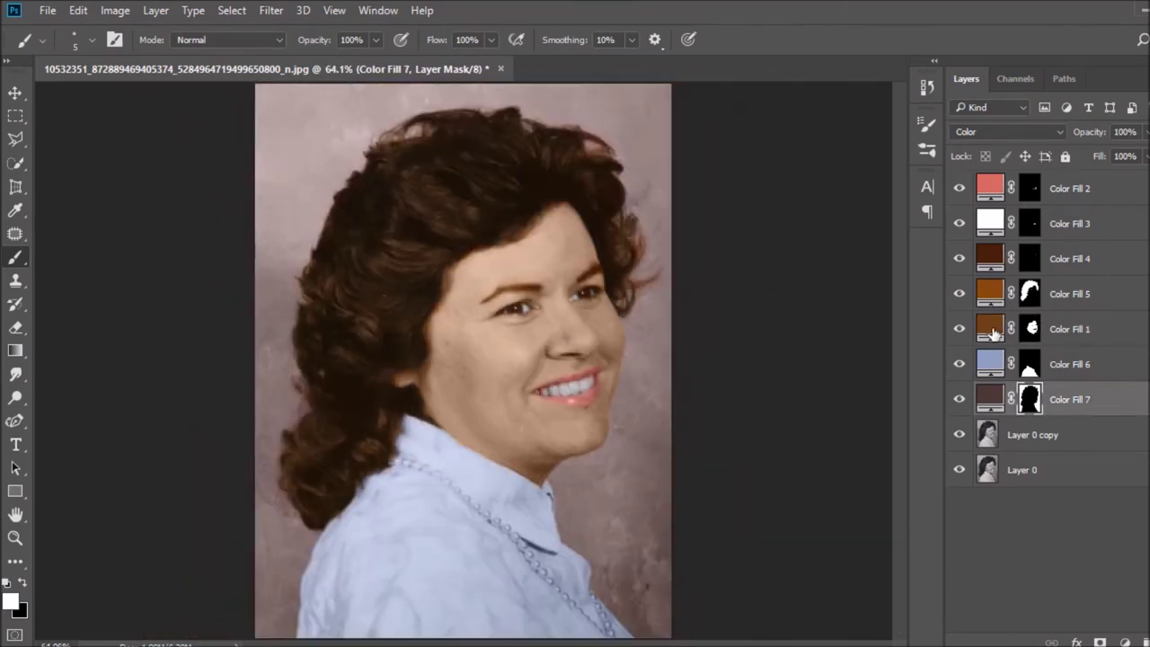
Retune the skin fill (Color Fill 1) to a richer brown
{"action": "double_click", "coordinate": [989, 329]}
{"action": "left_click", "coordinate": [1099, 135]}
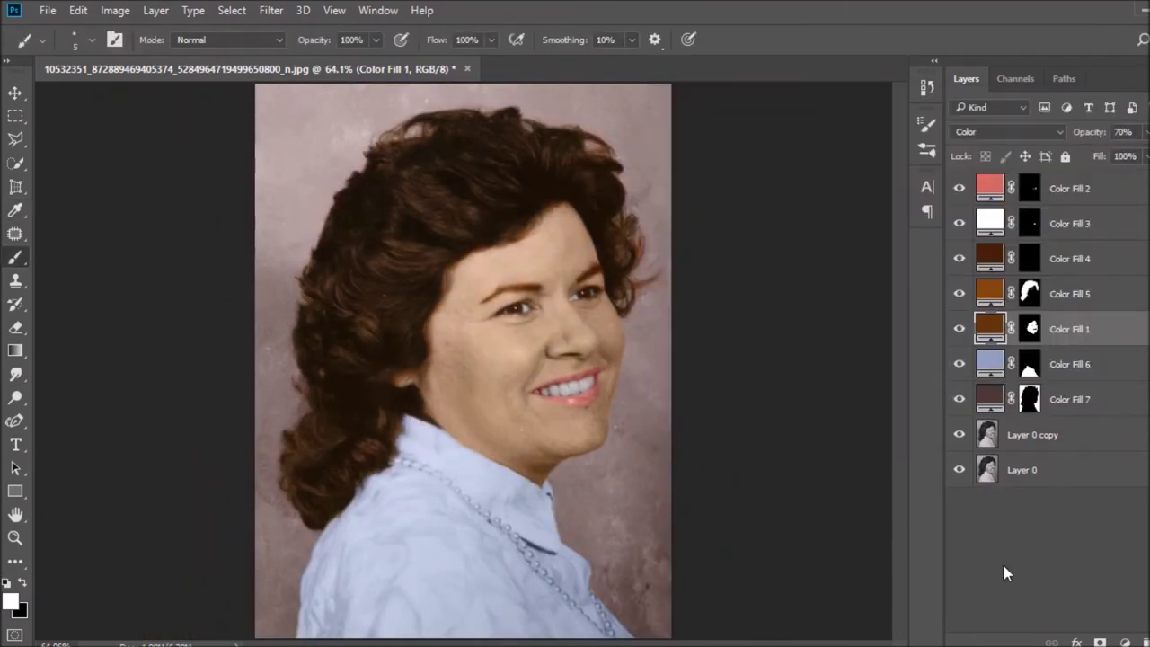
{"action": "key", "text": "o"}
{"action": "left_click", "coordinate": [1083, 436]}
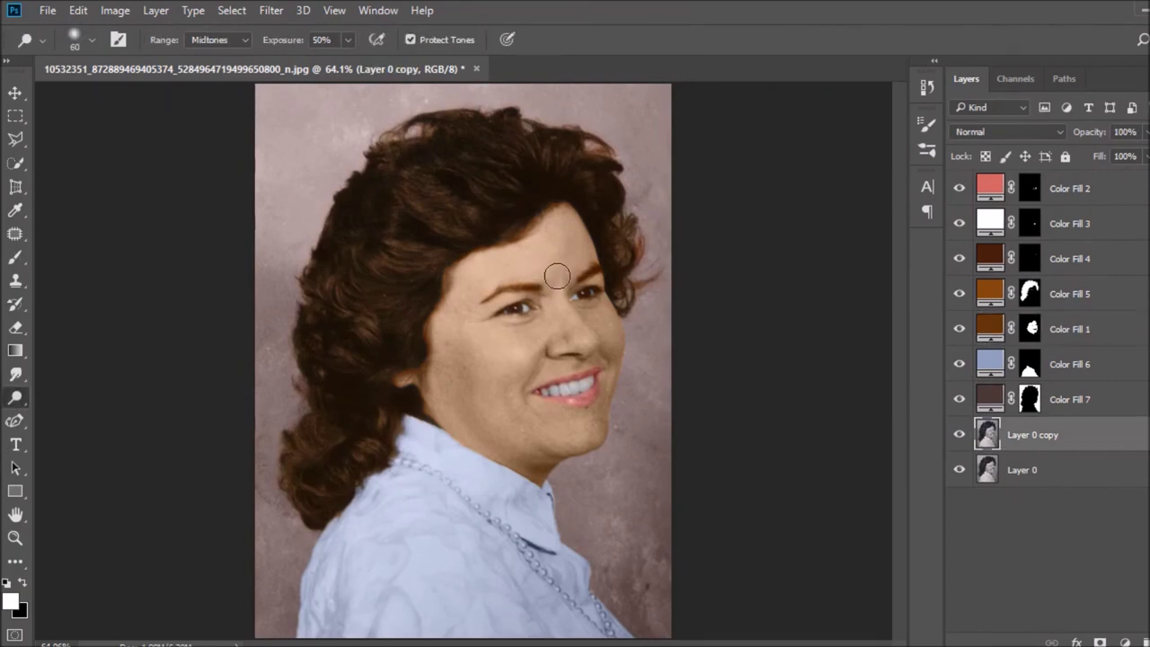
Soften the Dodge brush and lighten the bridge of the nose
{"action": "right_click", "coordinate": [516, 262]}
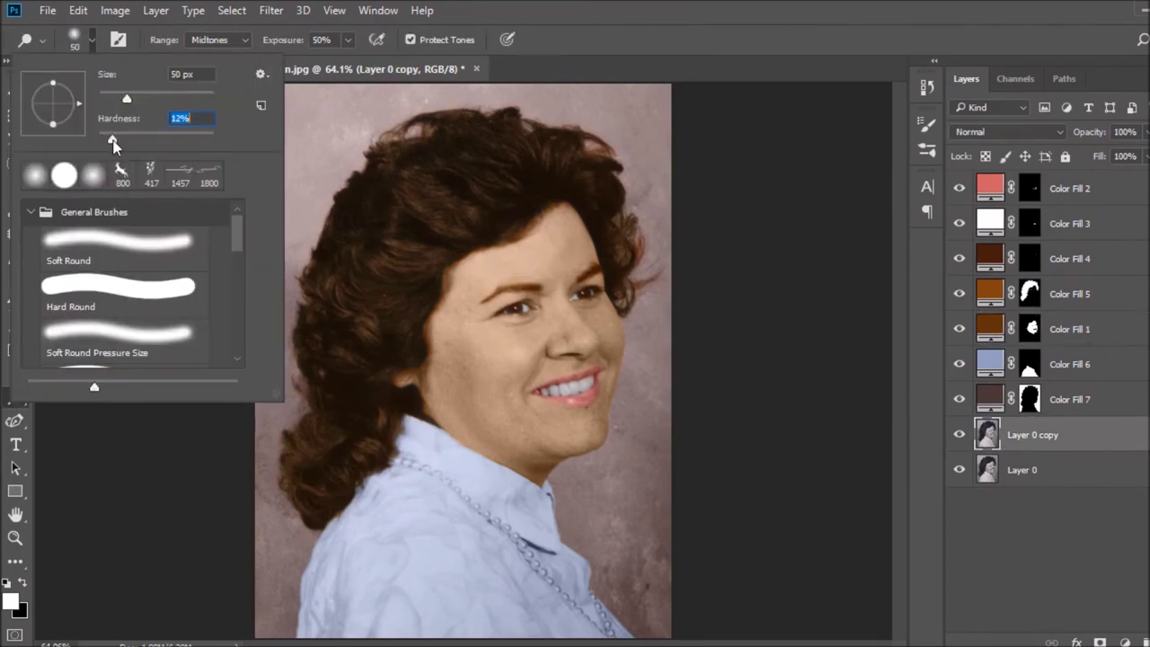
{"action": "key", "text": "Return"}
{"action": "left_click_drag", "start_coordinate": [565, 310], "coordinate": [577, 340]}
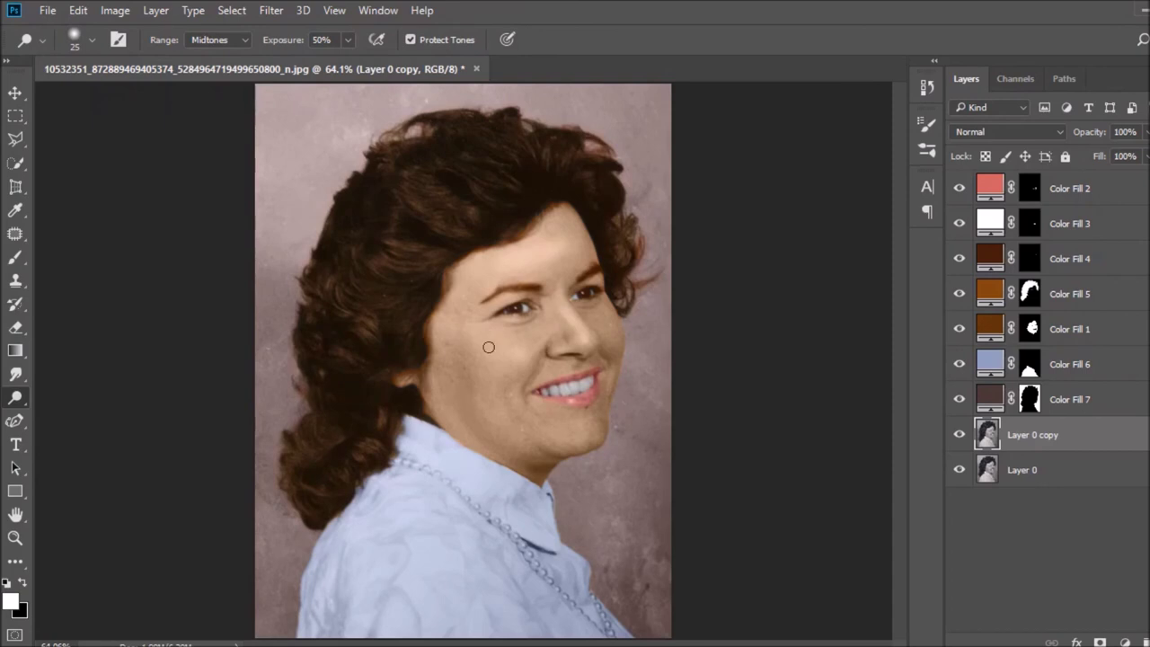
{"action": "key", "text": "bracketright"}
{"action": "key", "text": "bracketright"}
{"action": "key", "text": "bracketright"}
Enlarge the Burn brush for shading, then bring up the skin fill mask's Feather settings
{"action": "left_click", "coordinate": [16, 401], "text": "alt"}
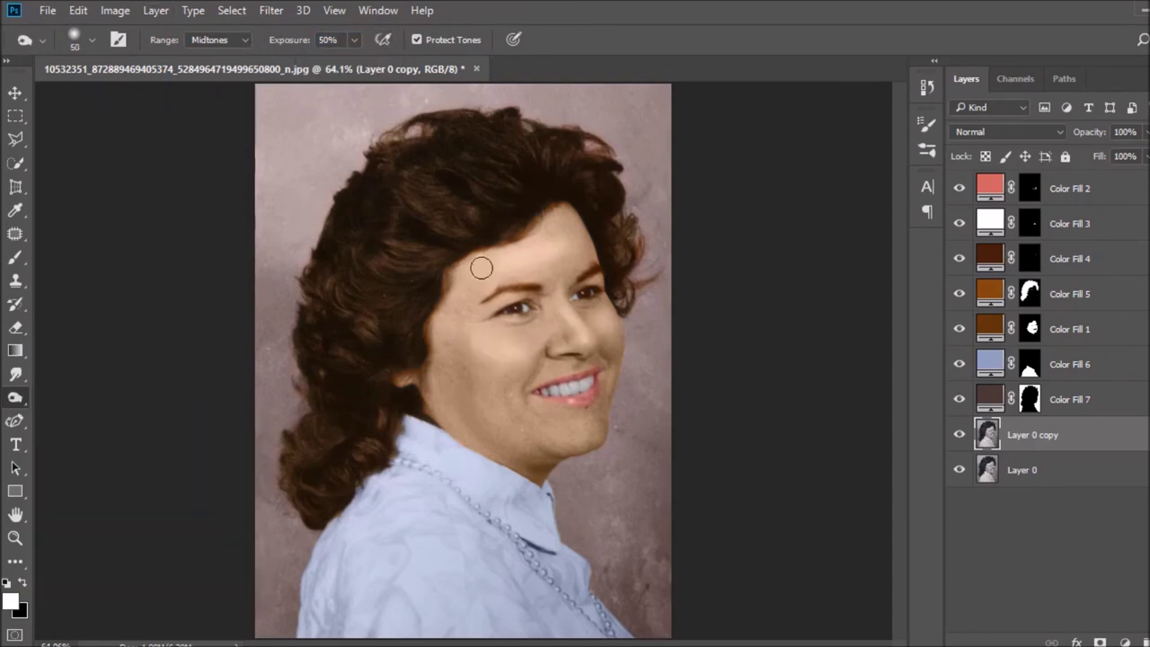
{"action": "key", "text": "bracketright"}
{"action": "key", "text": "bracketright"}
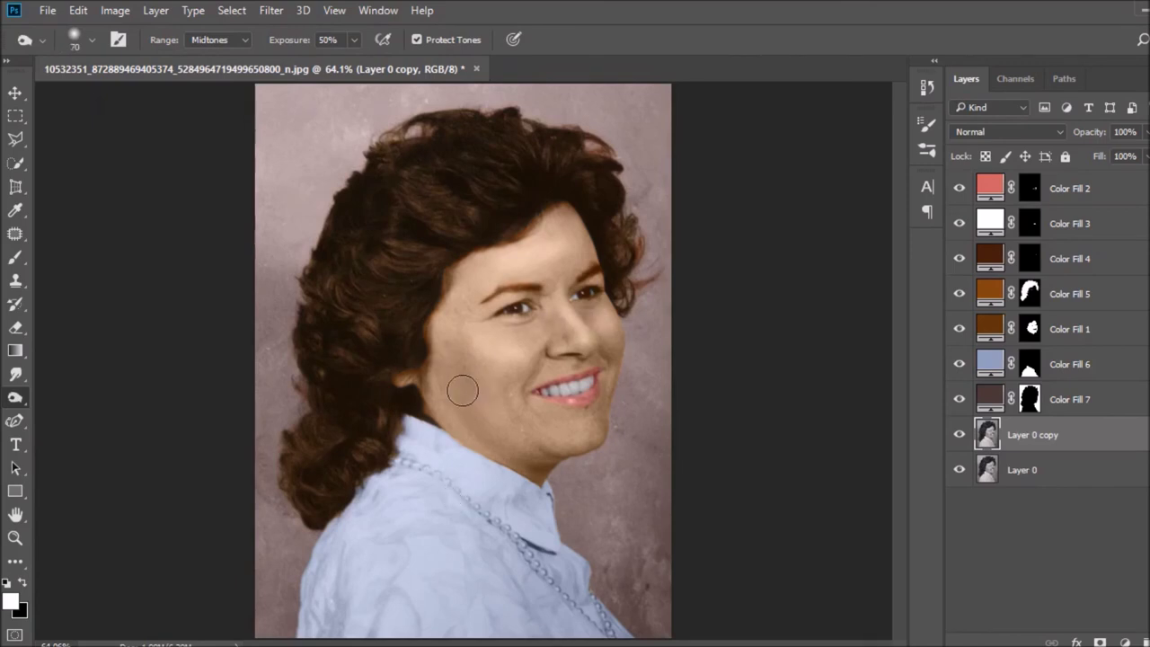
{"action": "double_click", "coordinate": [1031, 331]}
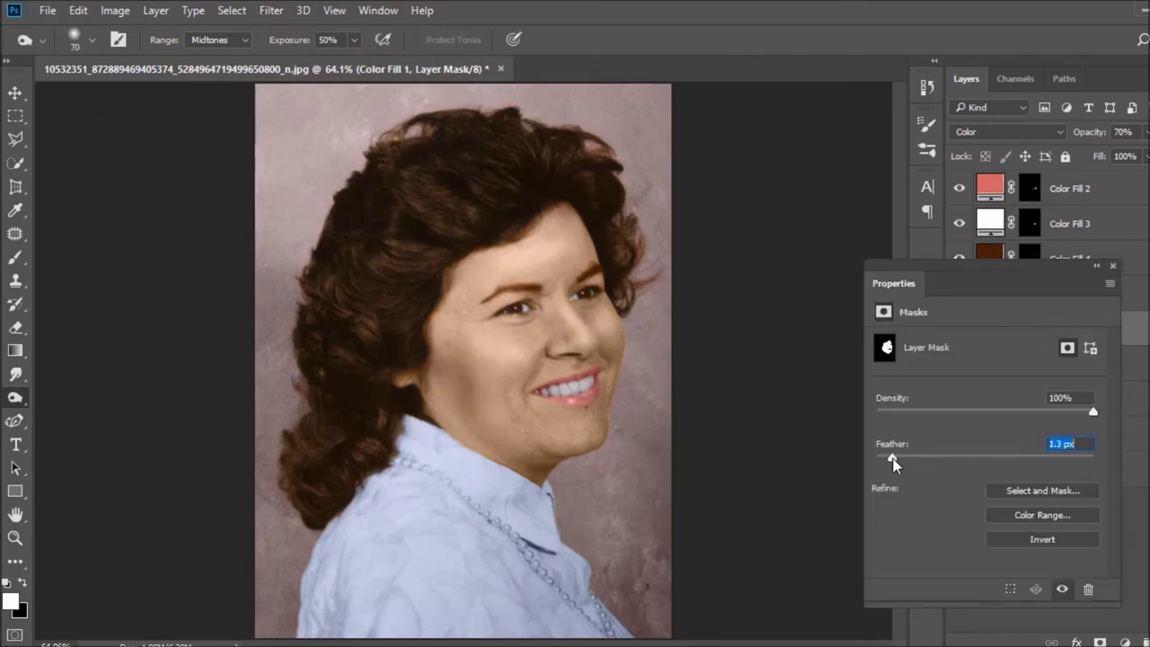